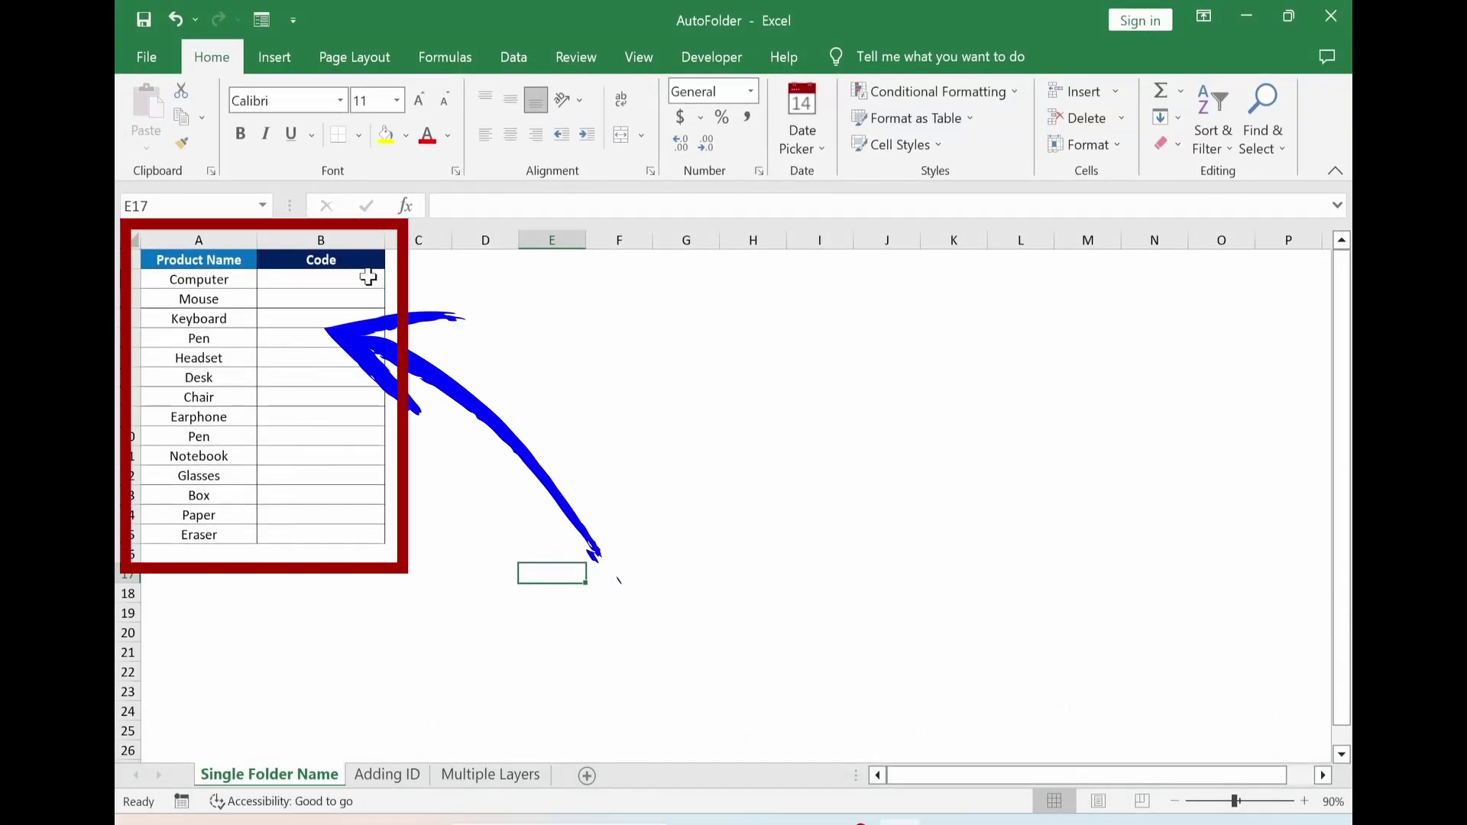
# - Enter ="md "&A2 in B2, fill it down to Eraser, and copy the md commands
pyautogui.click(347, 284)
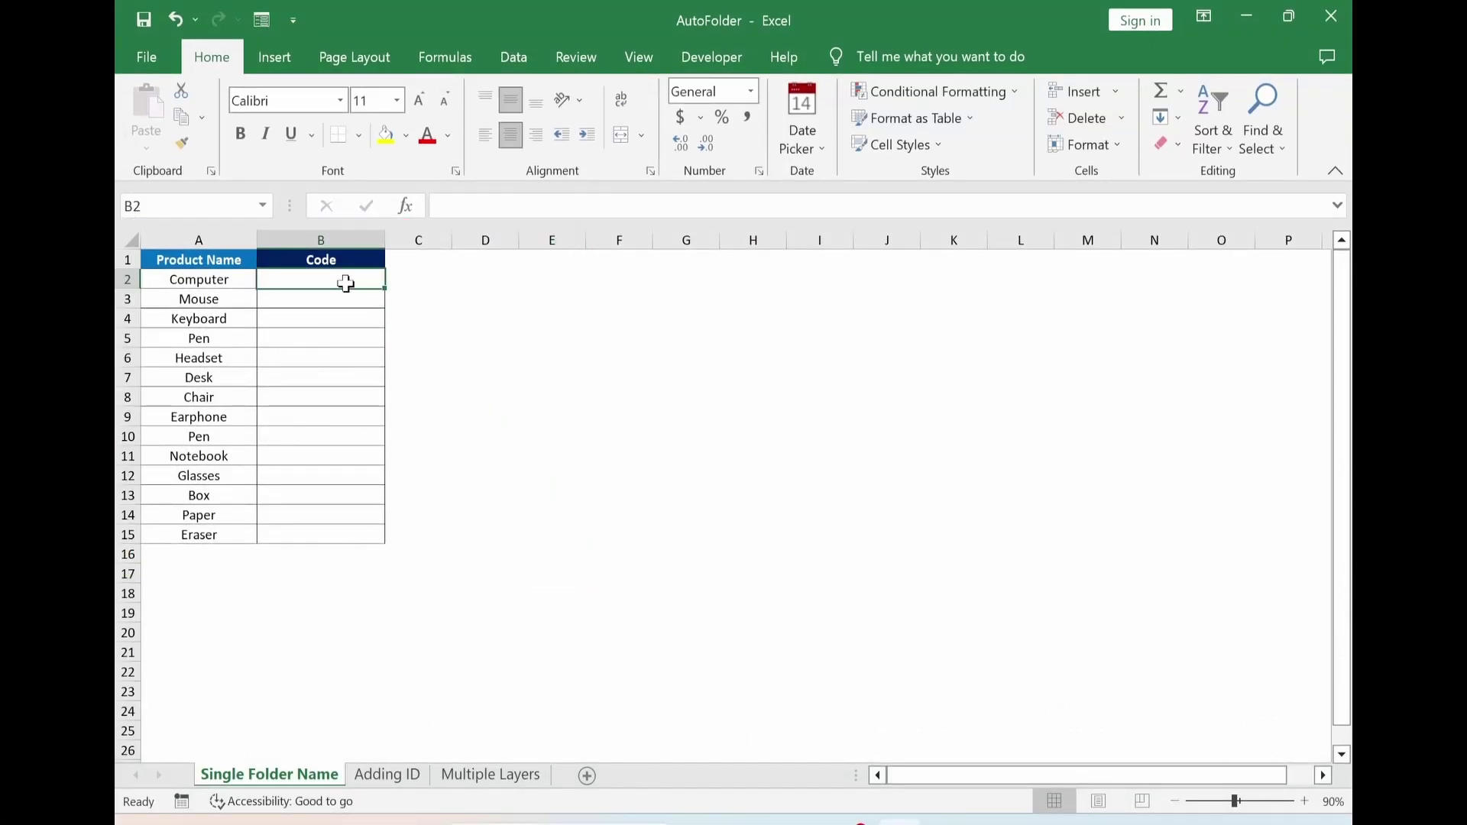
pyautogui.write('="')
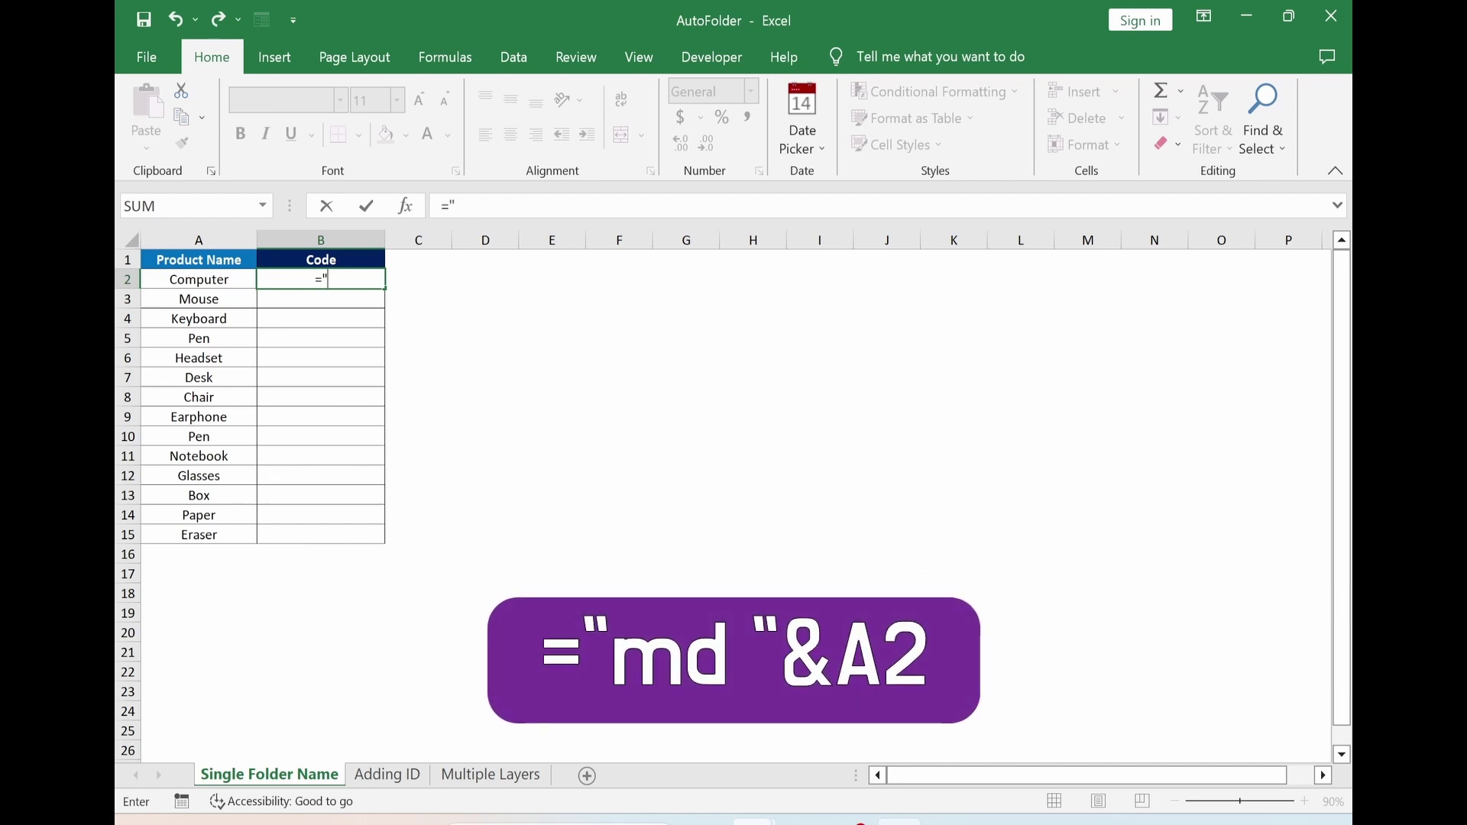
pyautogui.write('md "&')
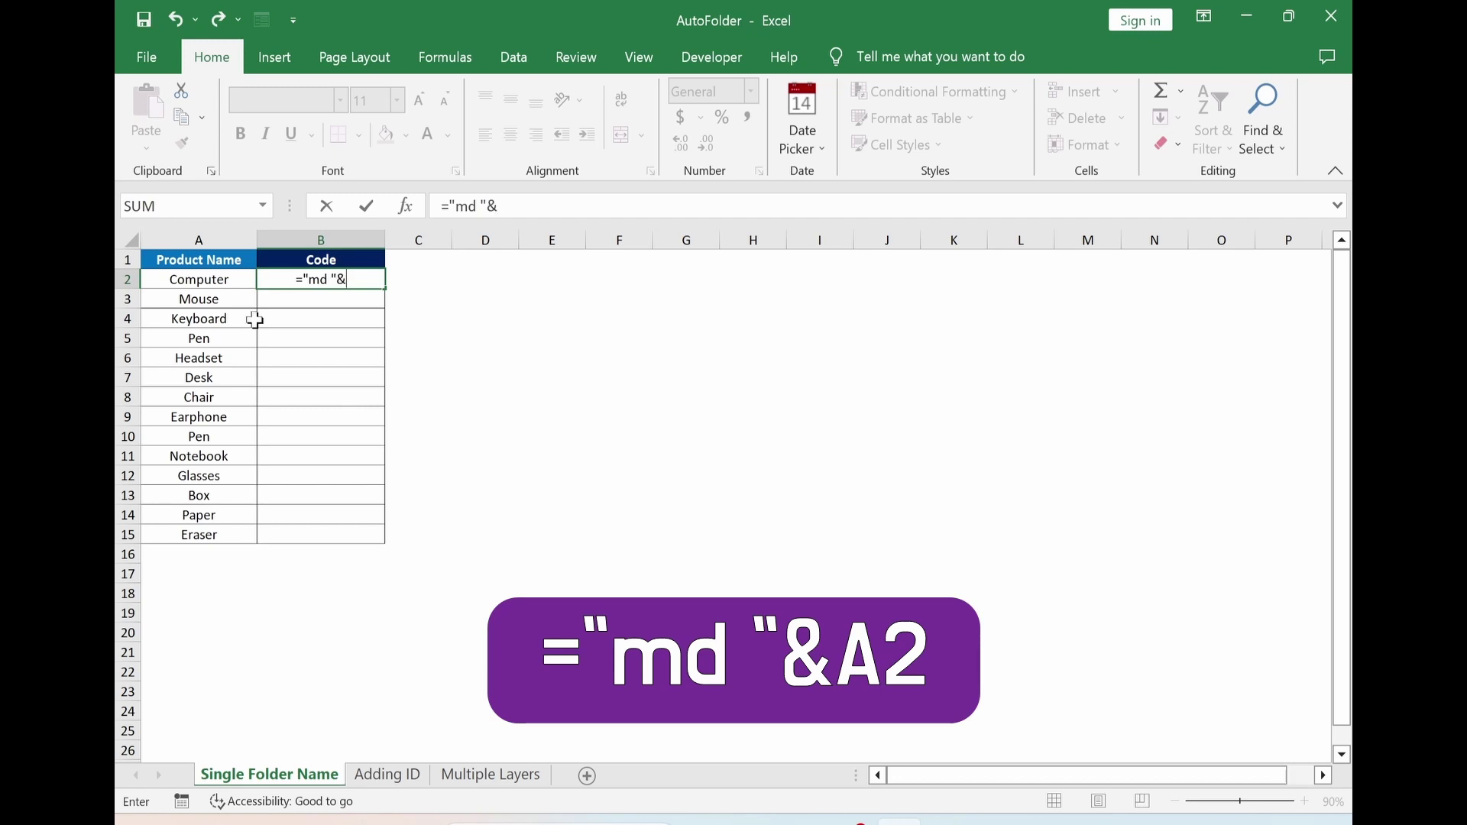
pyautogui.click(217, 282)
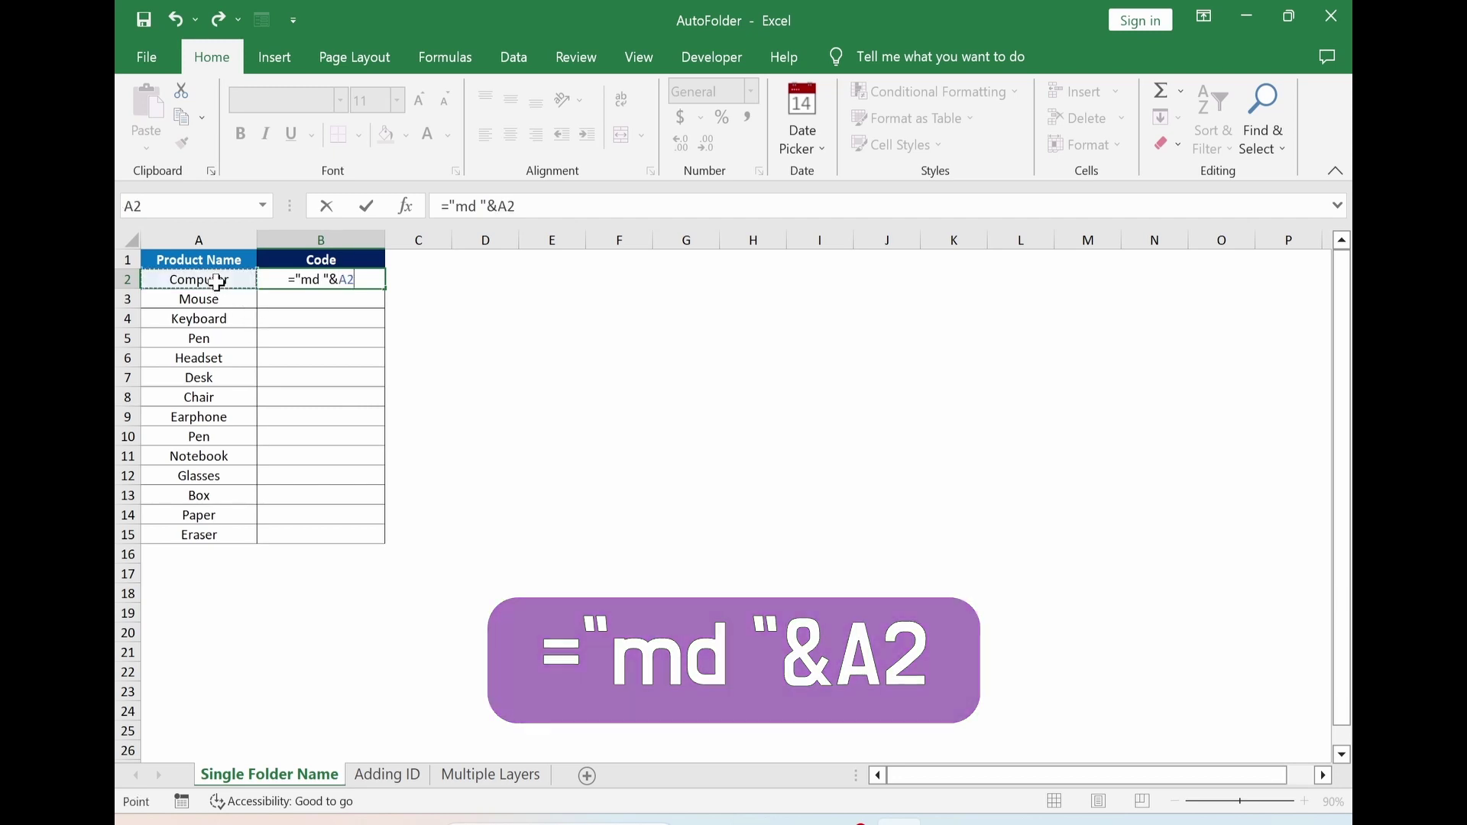
pyautogui.press('Return')
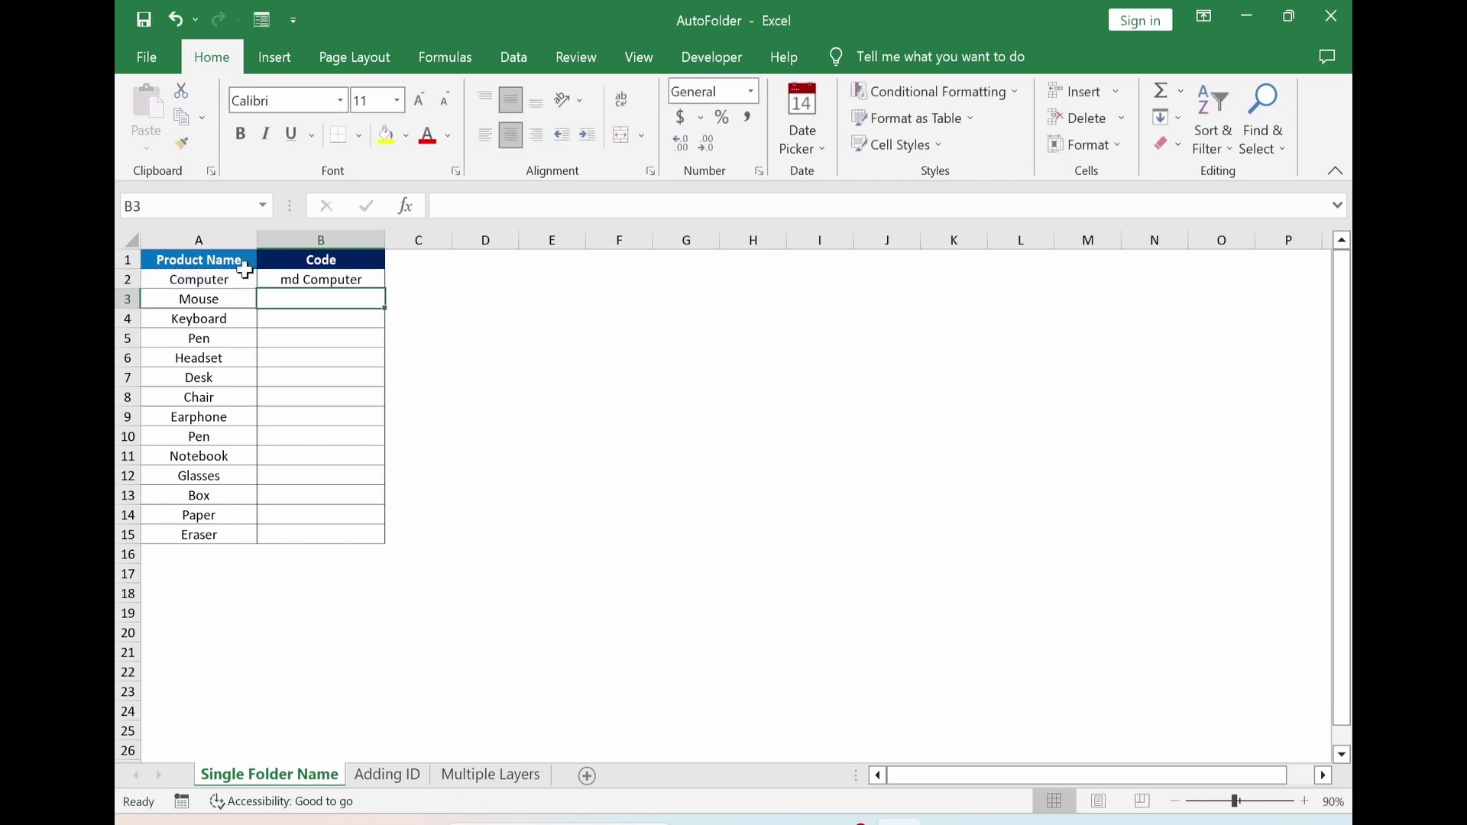
pyautogui.click(359, 280)
pyautogui.doubleClick(386, 288)
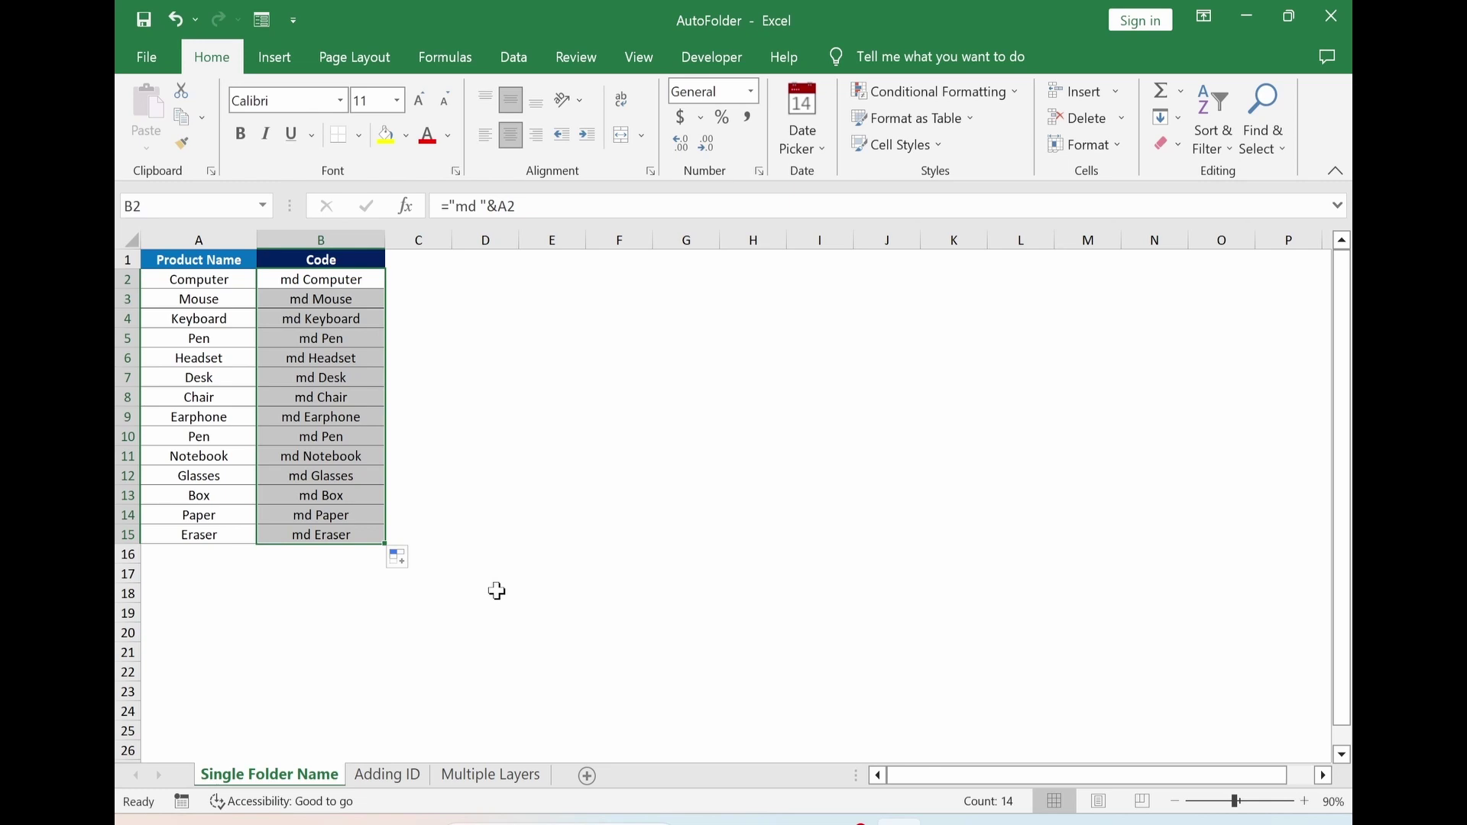
pyautogui.hotkey('ctrl', 'c')
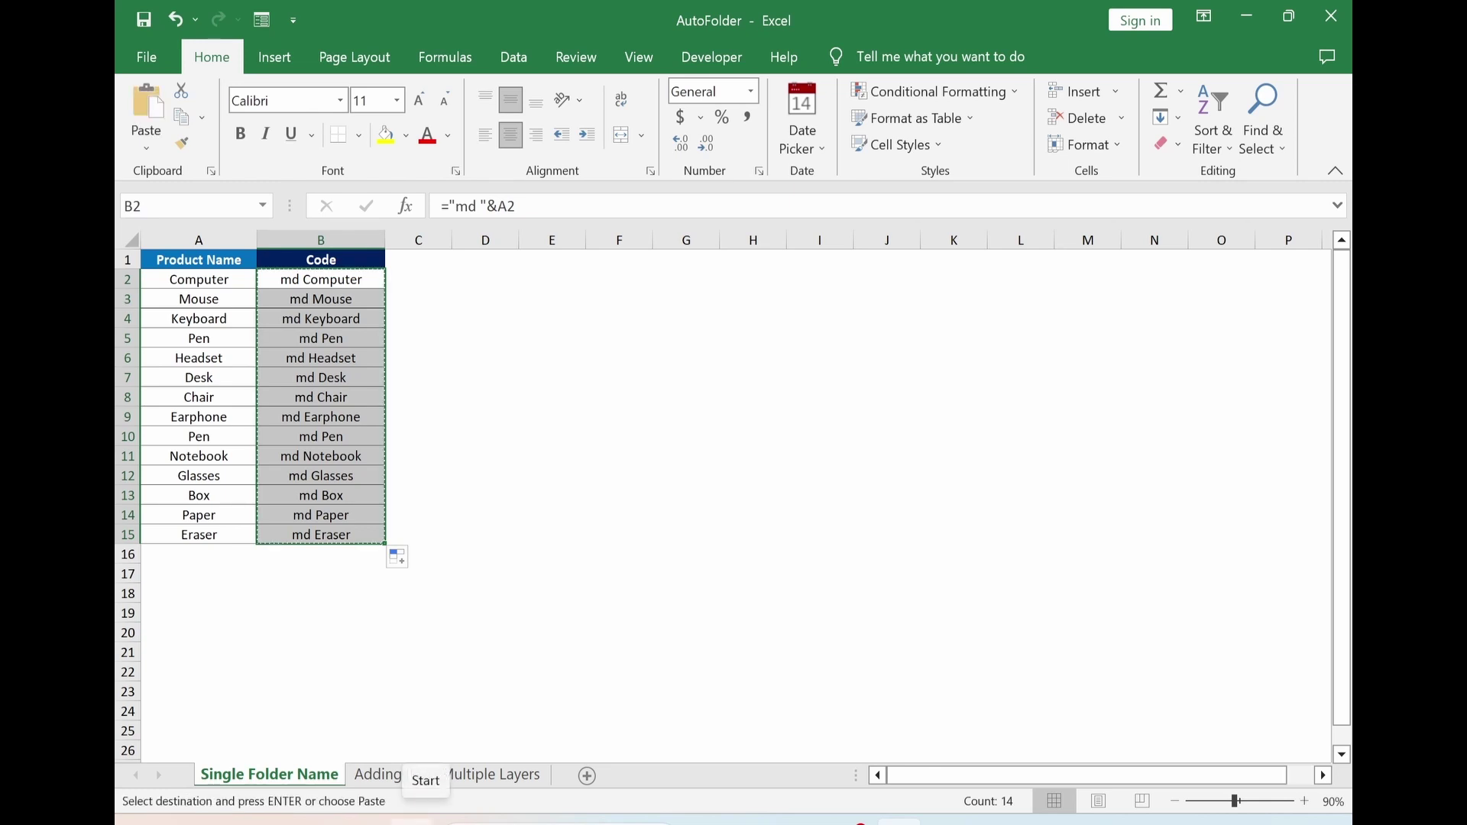
# - Paste the copied md commands into a new Notepad document
pyautogui.click(425, 820)
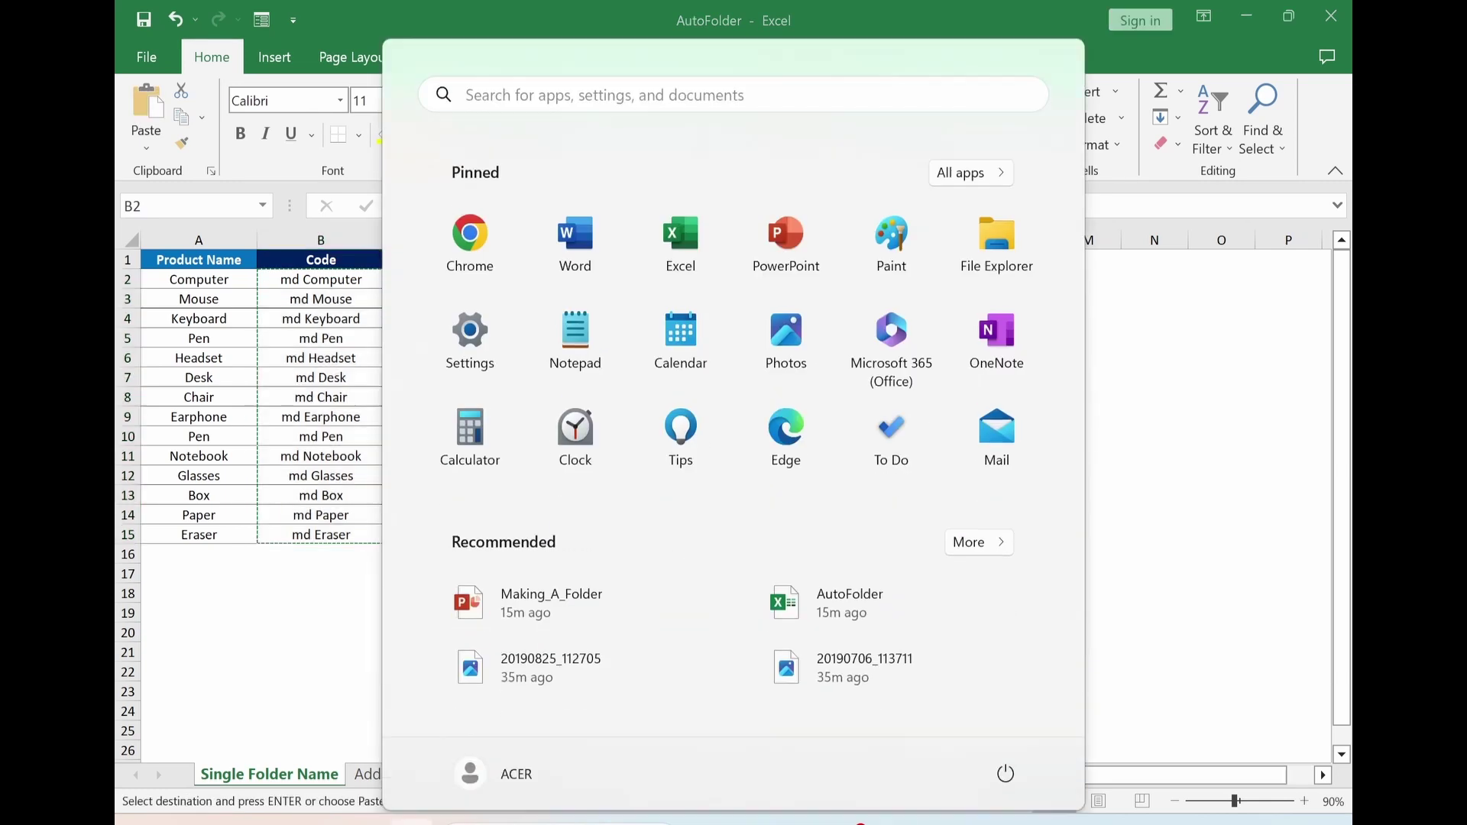
pyautogui.click(591, 341)
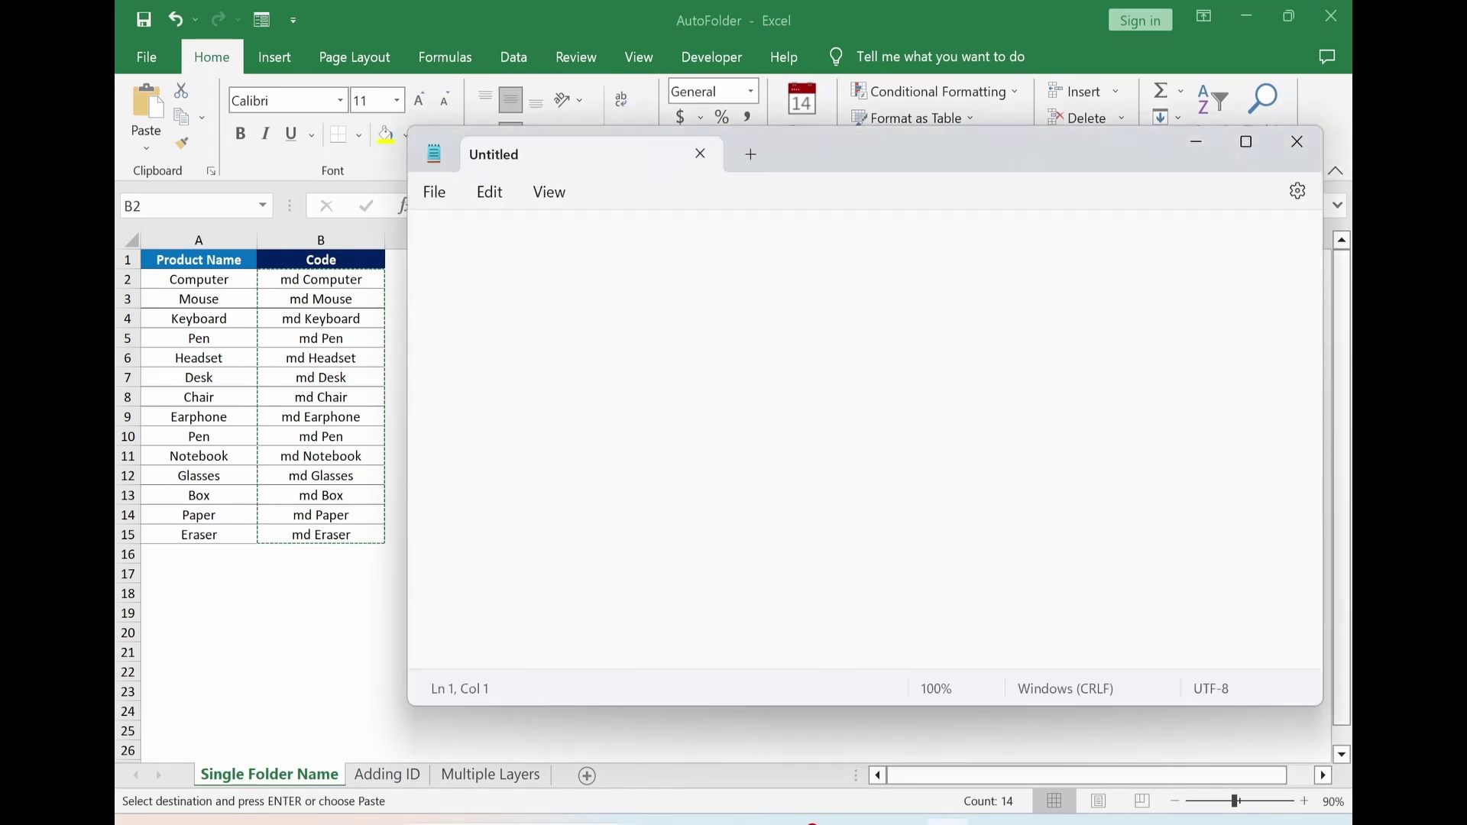
pyautogui.hotkey('ctrl', 'v')
# - Save it as Making-Single-Folder.bat in Testing_Making_Folders with ANSI encoding
pyautogui.click(432, 197)
pyautogui.click(461, 354)
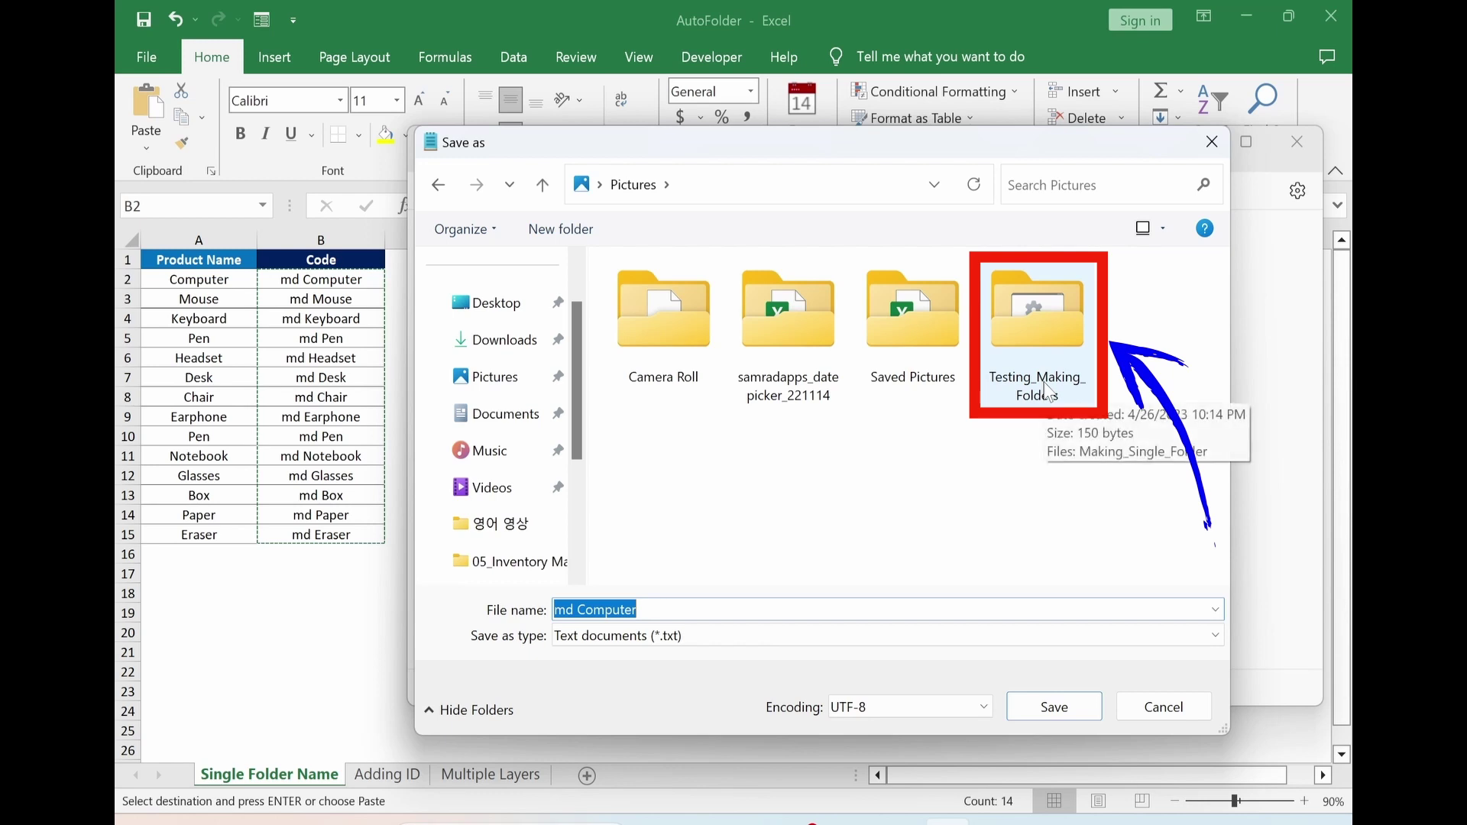
pyautogui.click(1053, 341)
pyautogui.doubleClick(1049, 338)
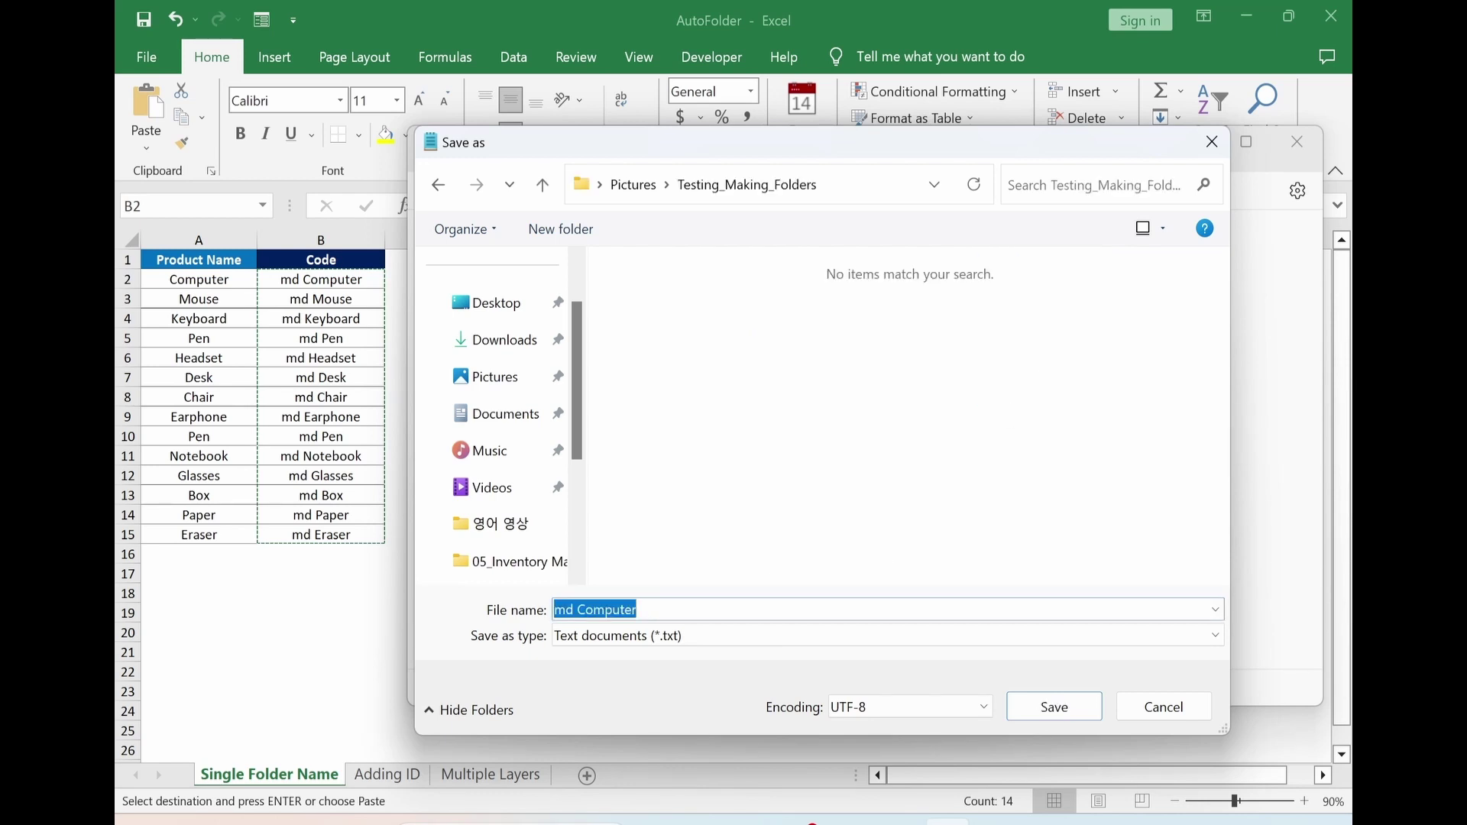
pyautogui.hotkey('ctrl', 'x')
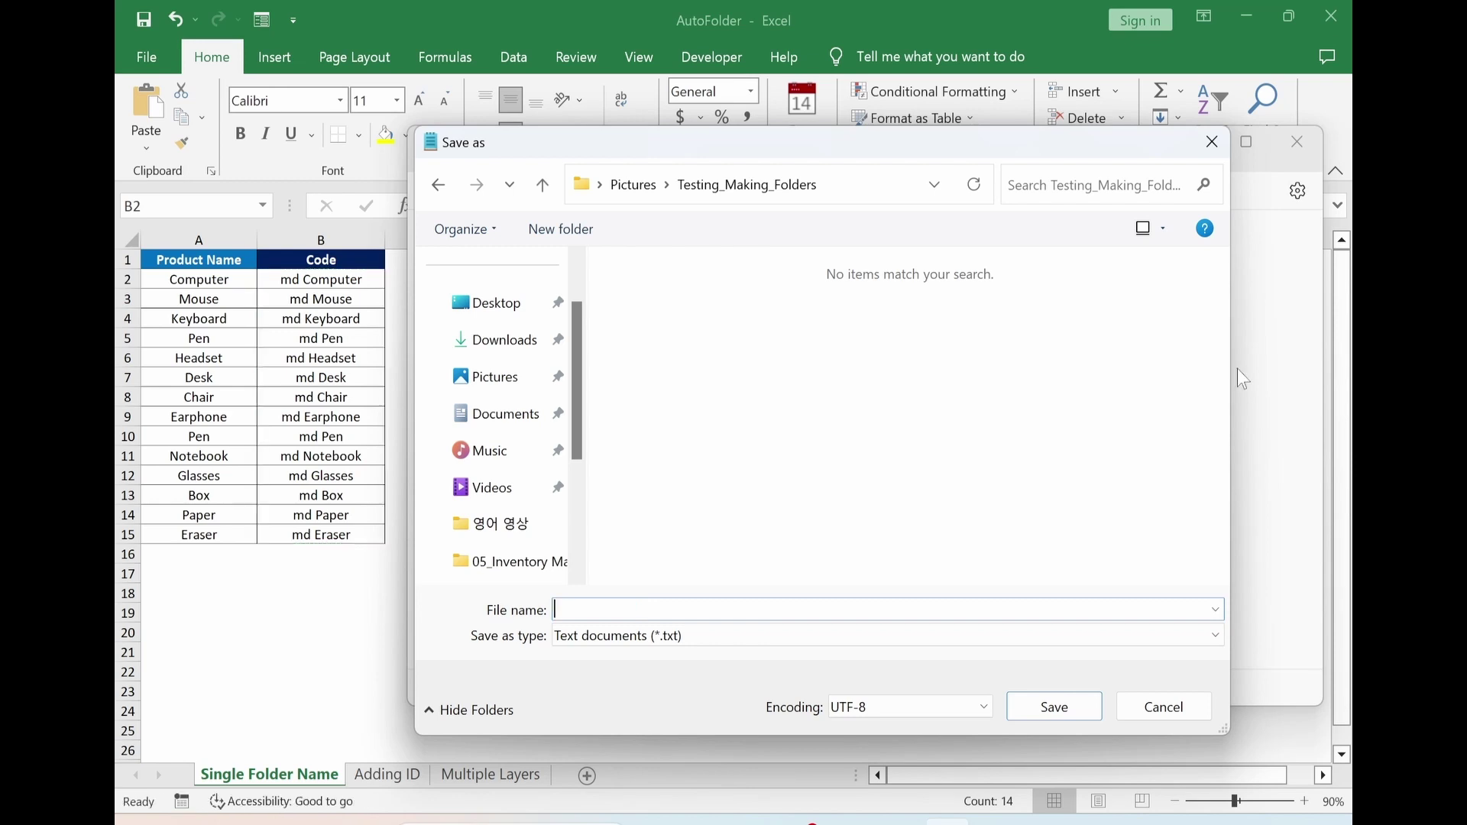
pyautogui.write('Making-Single-Folder.b')
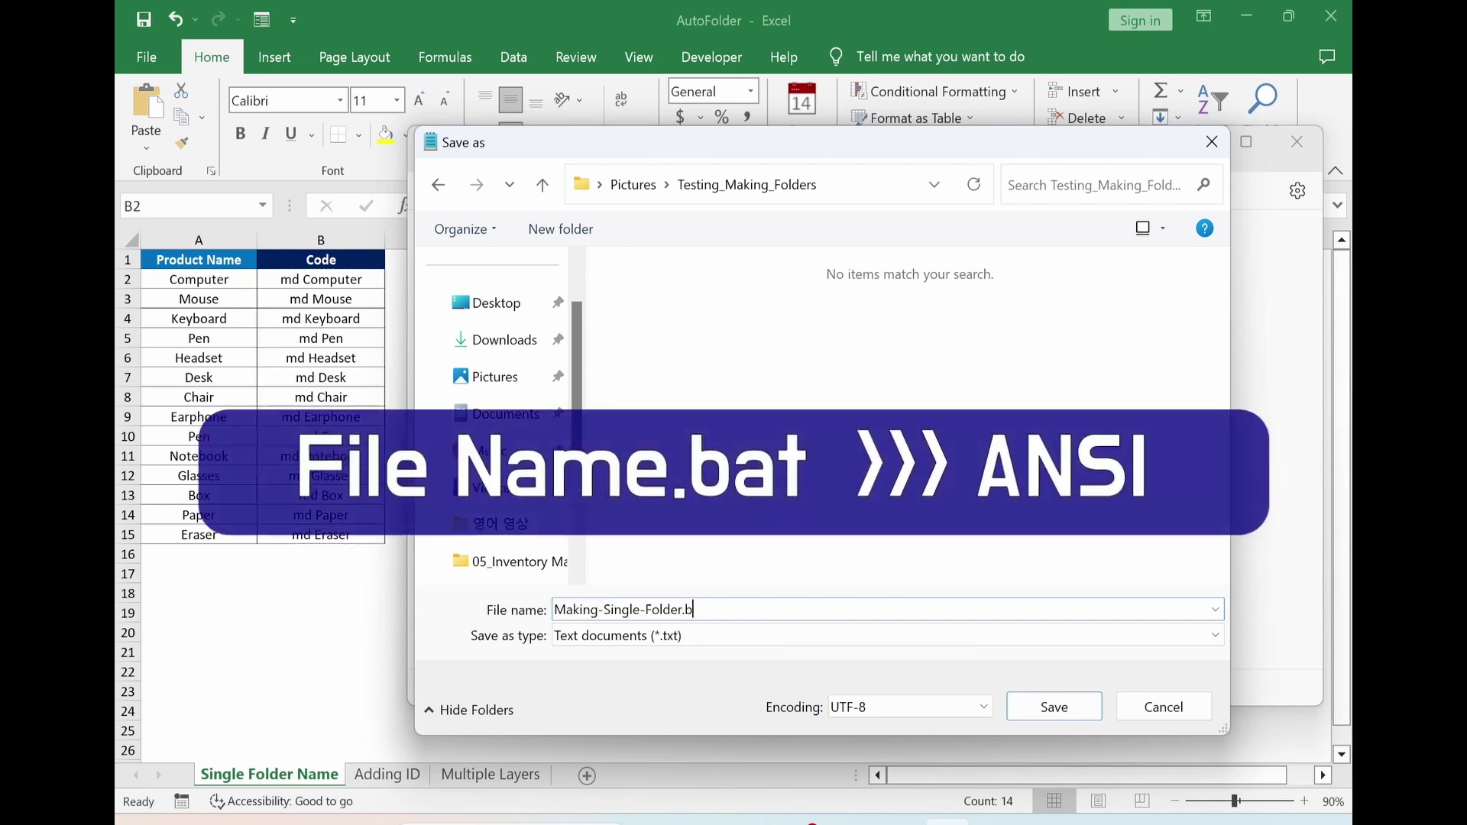
pyautogui.write('at')
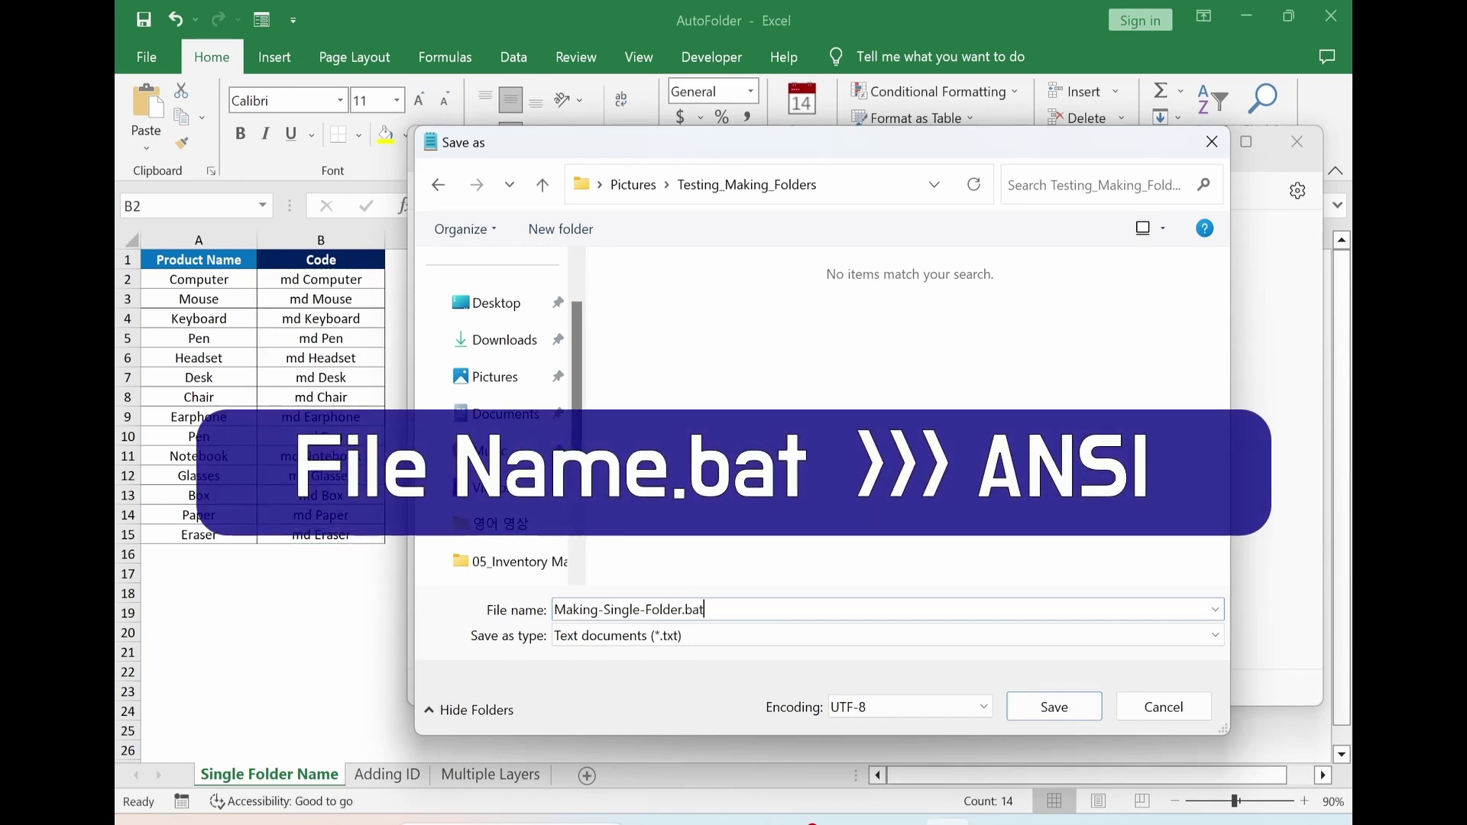
pyautogui.click(984, 707)
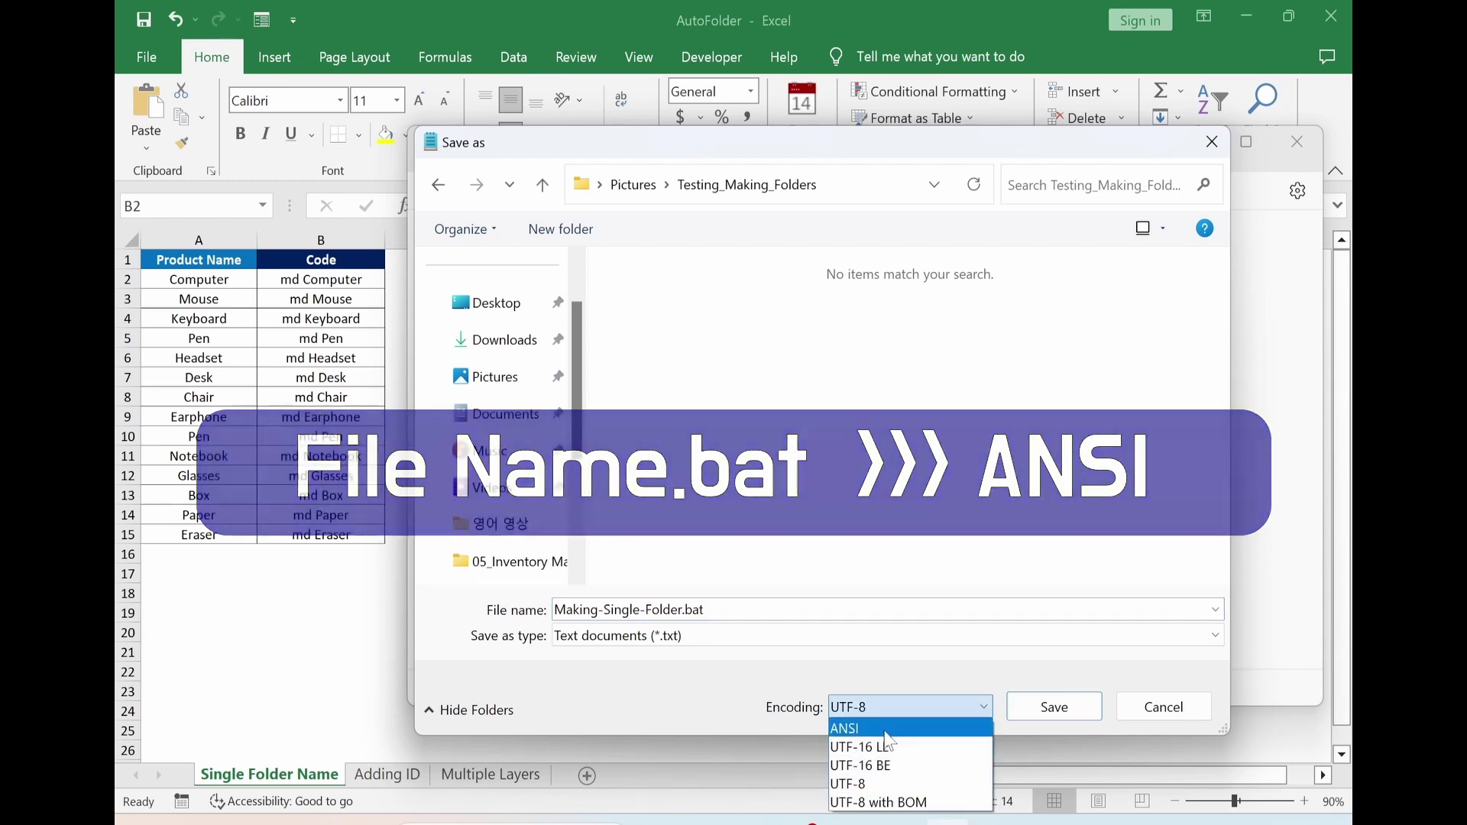
pyautogui.click(884, 730)
pyautogui.click(1055, 707)
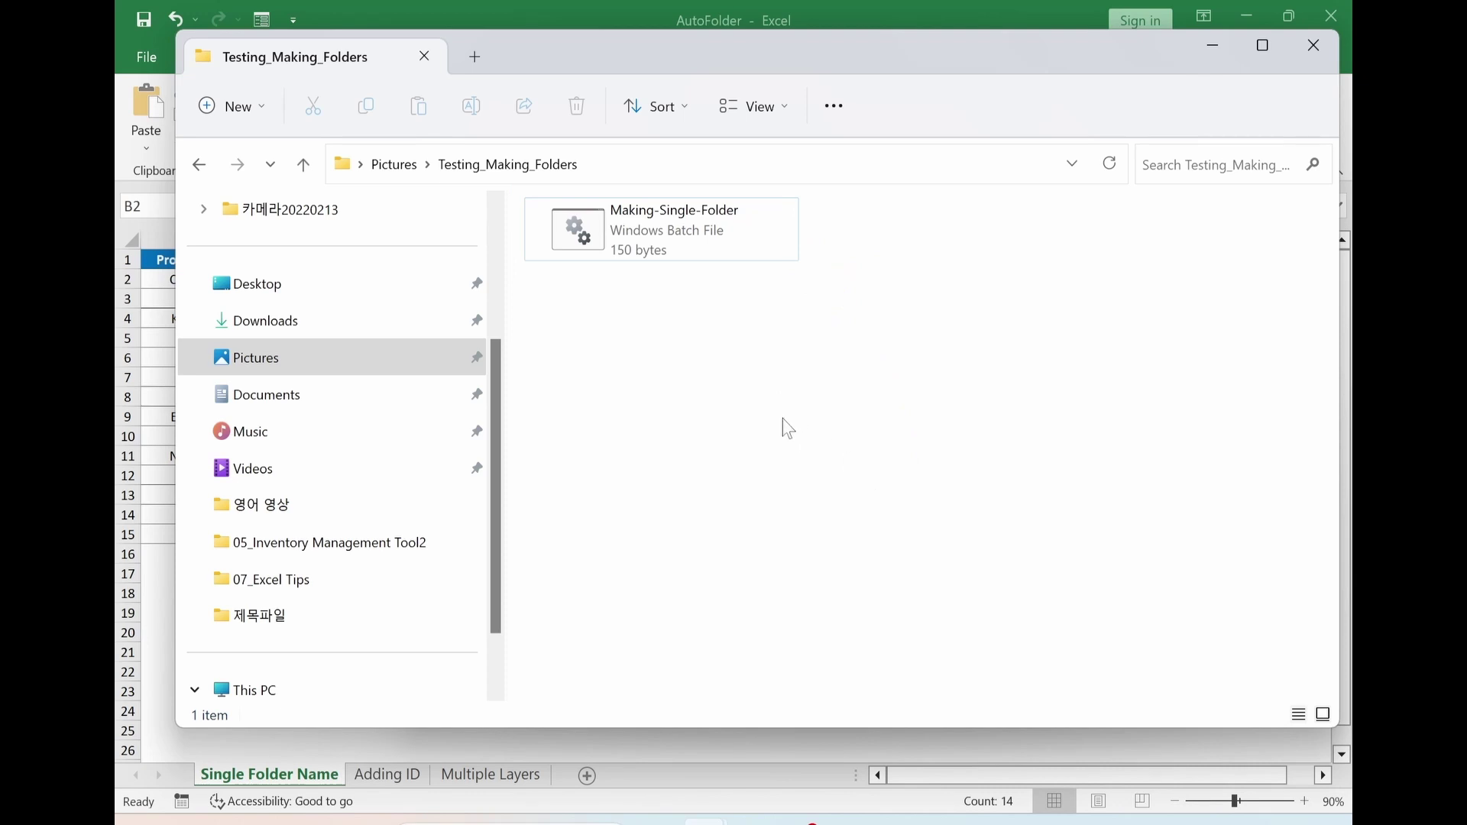
# - Run Making-Single-Folder.bat to create the product folders
pyautogui.click(577, 240)
pyautogui.doubleClick(577, 241)
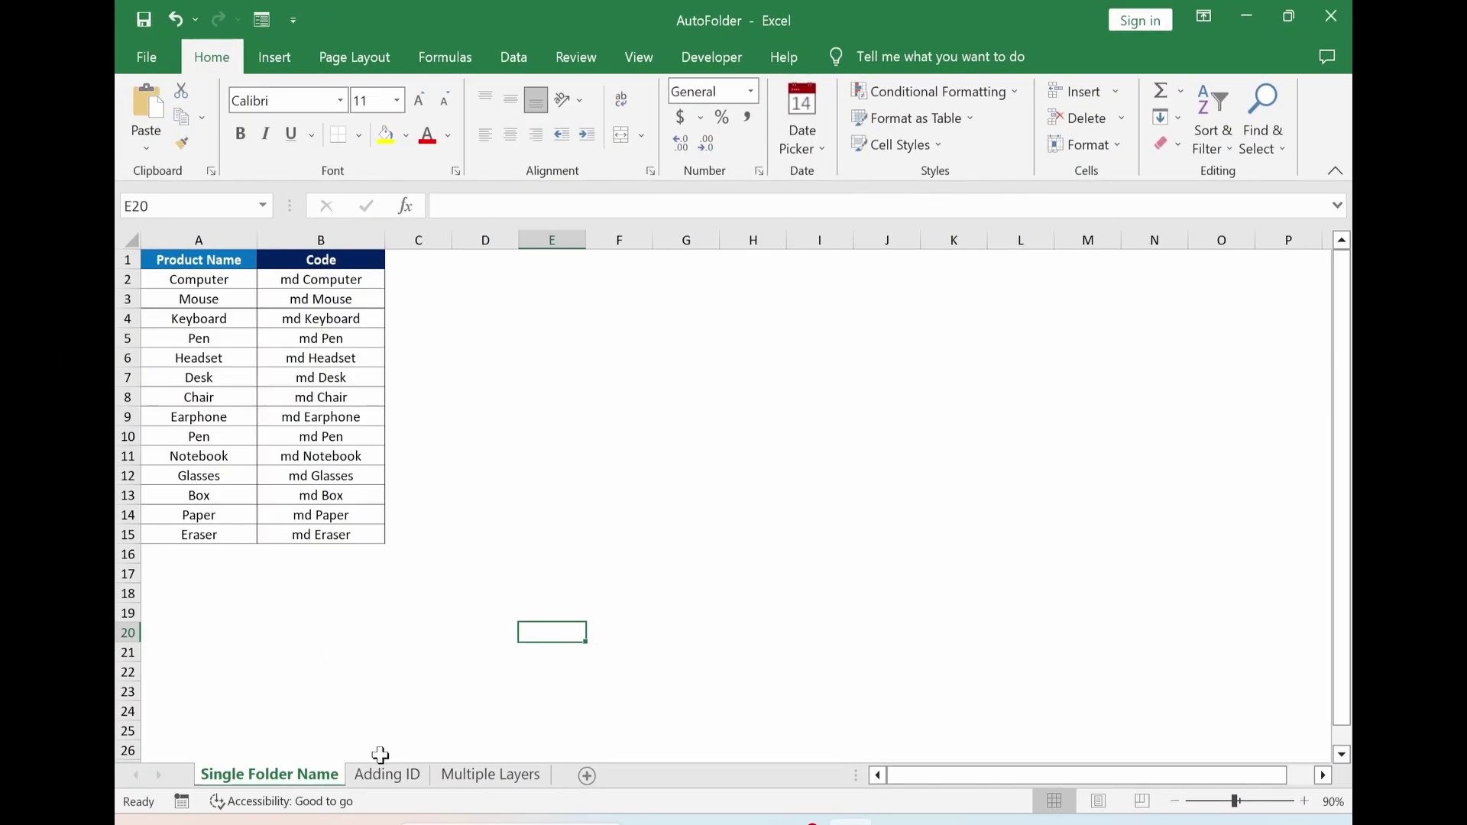
# - On the Adding ID sheet, enter ="md "&A2&"_"&B2 in C2
pyautogui.click(387, 774)
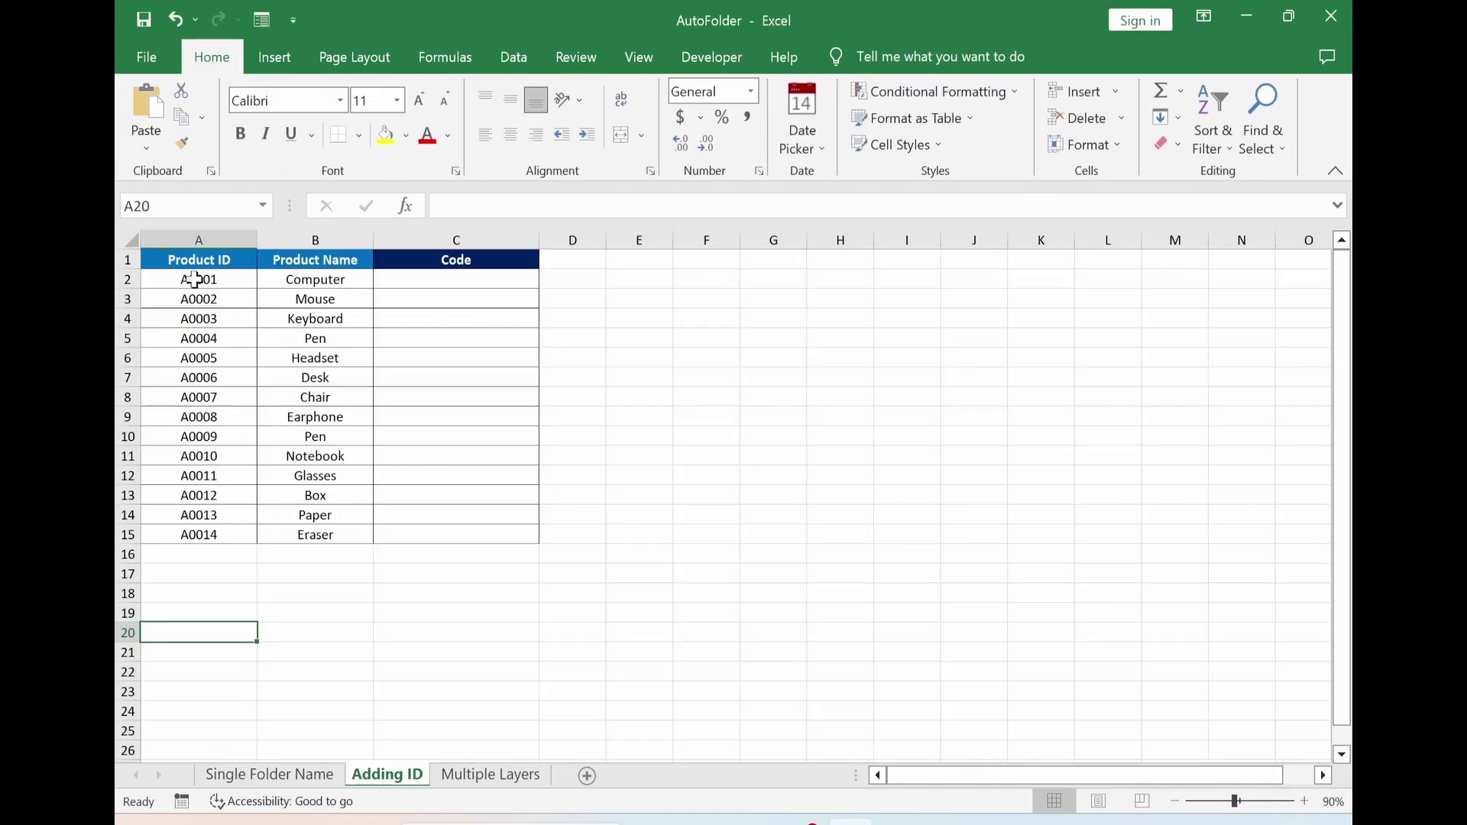
pyautogui.click(195, 280)
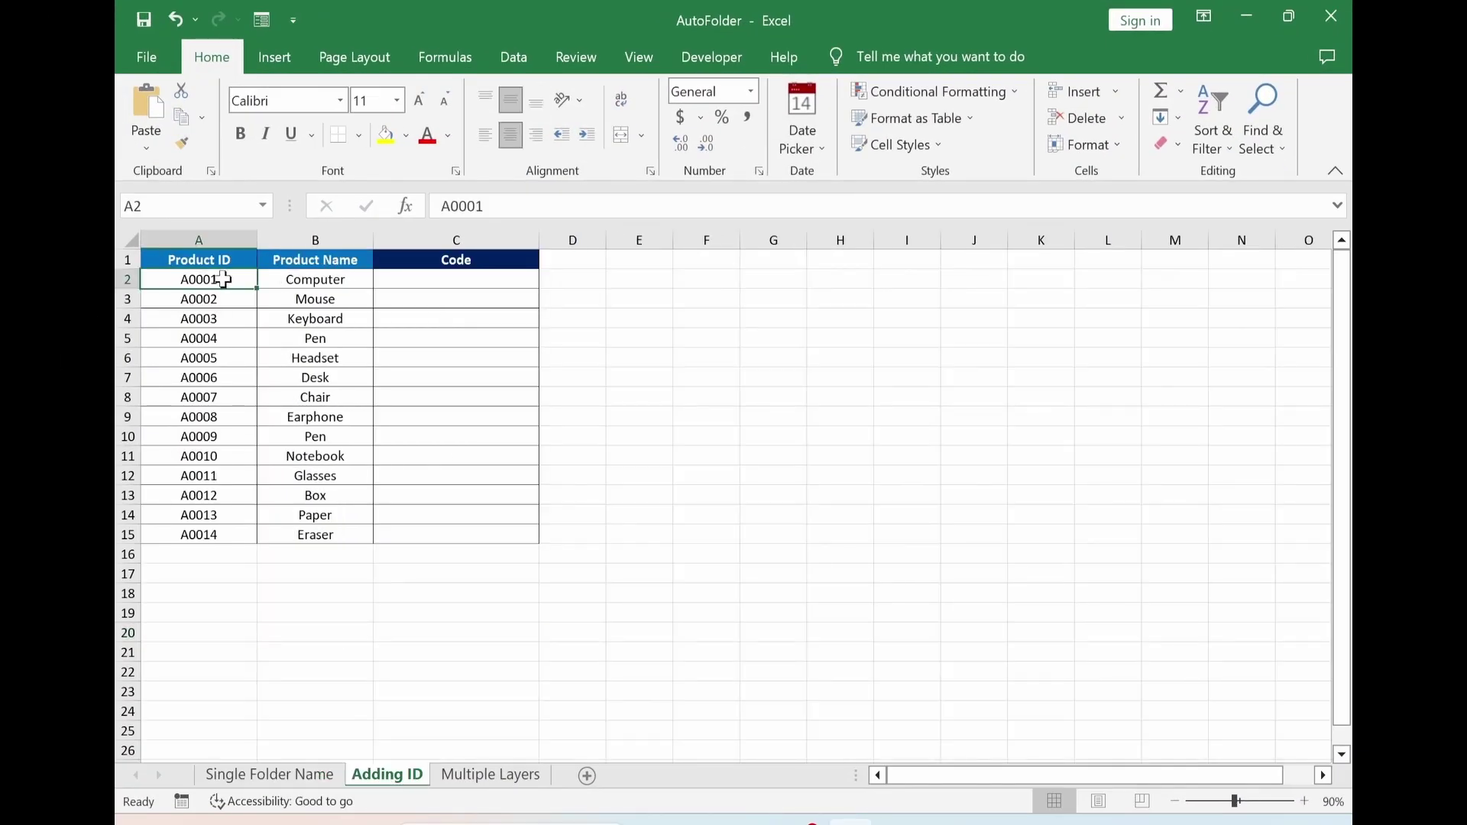
pyautogui.click(299, 280)
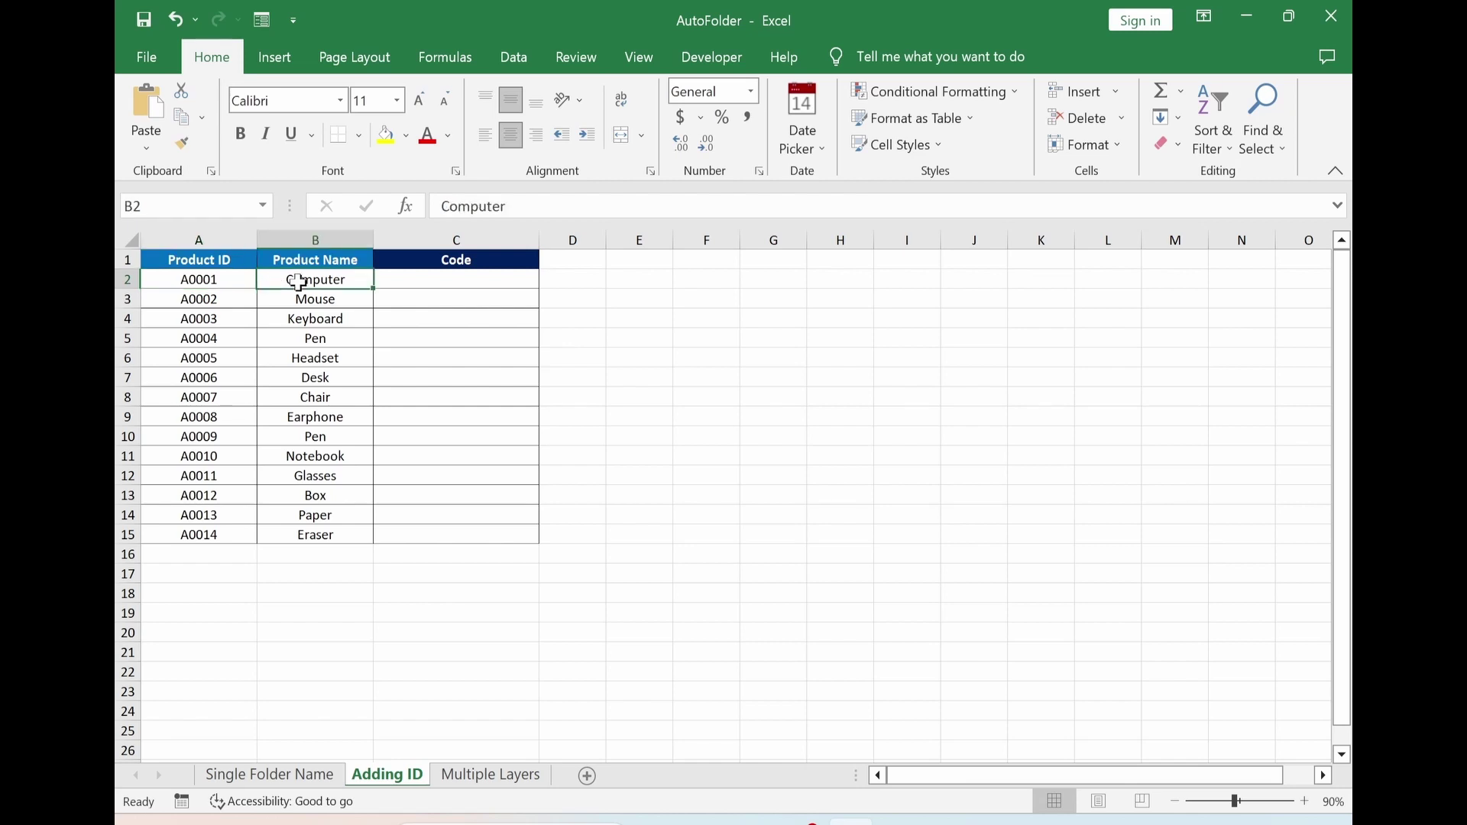
pyautogui.click(458, 282)
pyautogui.write('="')
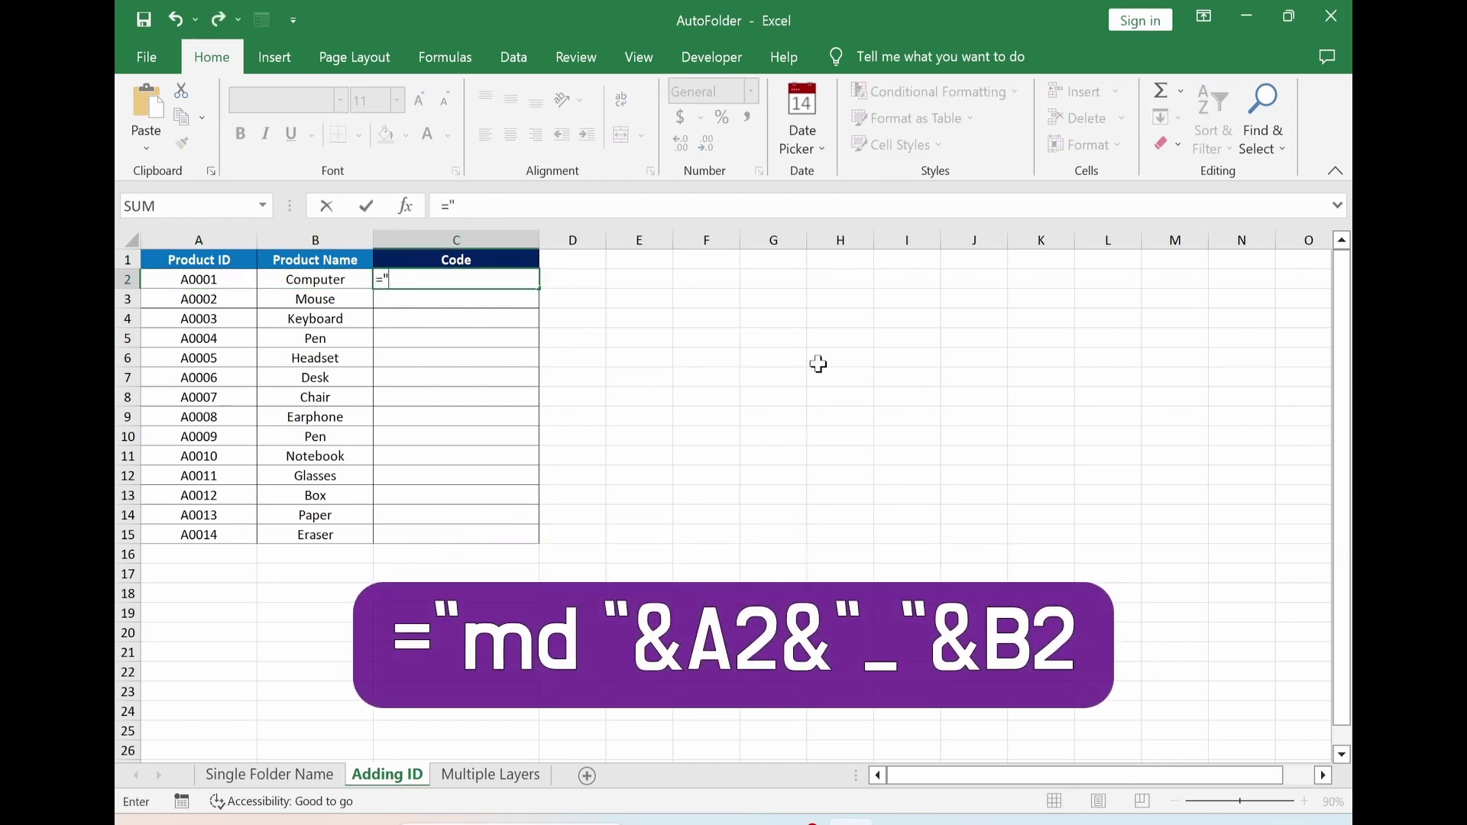
pyautogui.write('md "&')
pyautogui.click(217, 279)
pyautogui.write('&"_"')
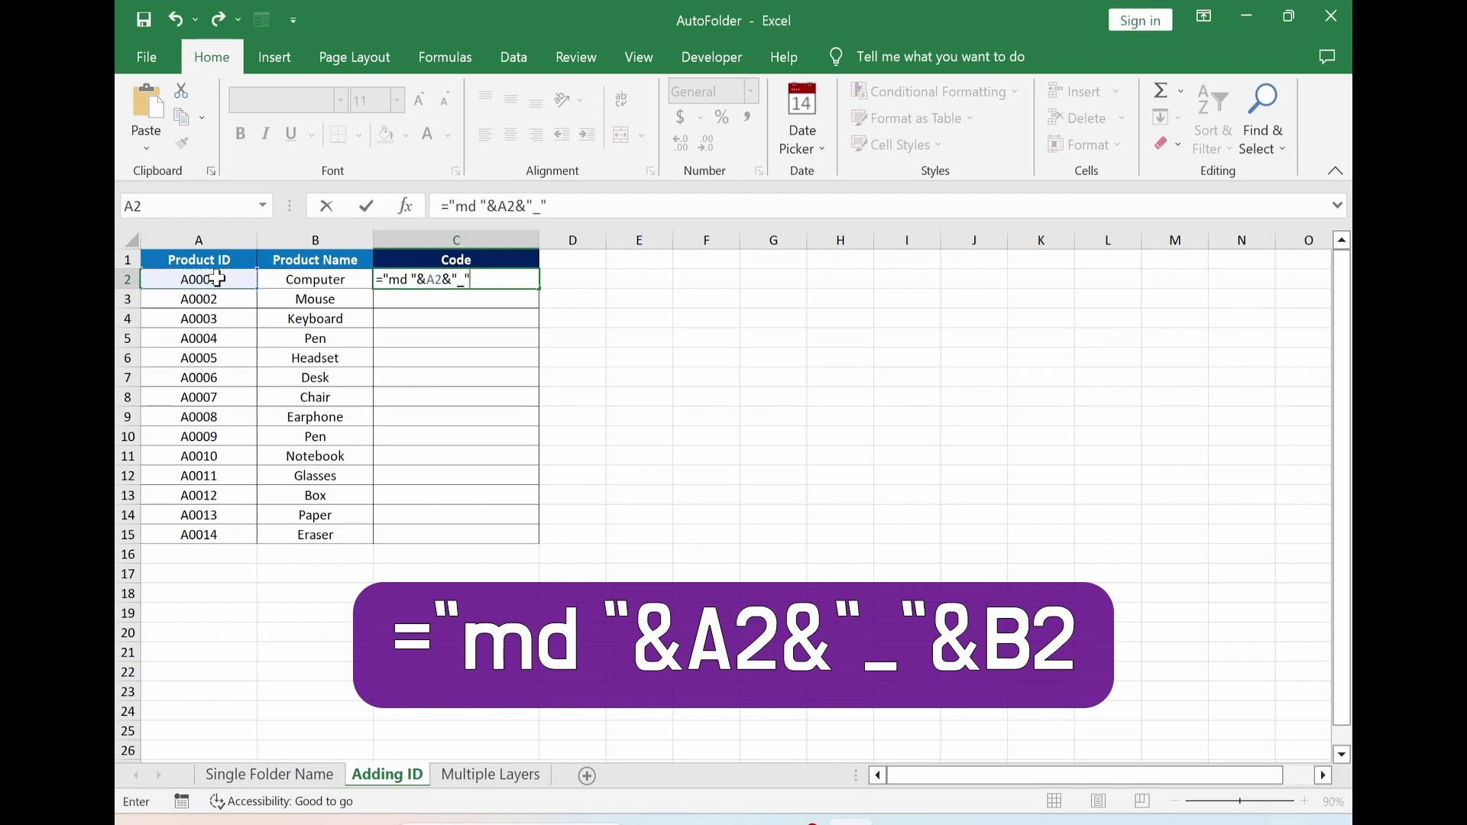
pyautogui.write('&')
pyautogui.click(298, 280)
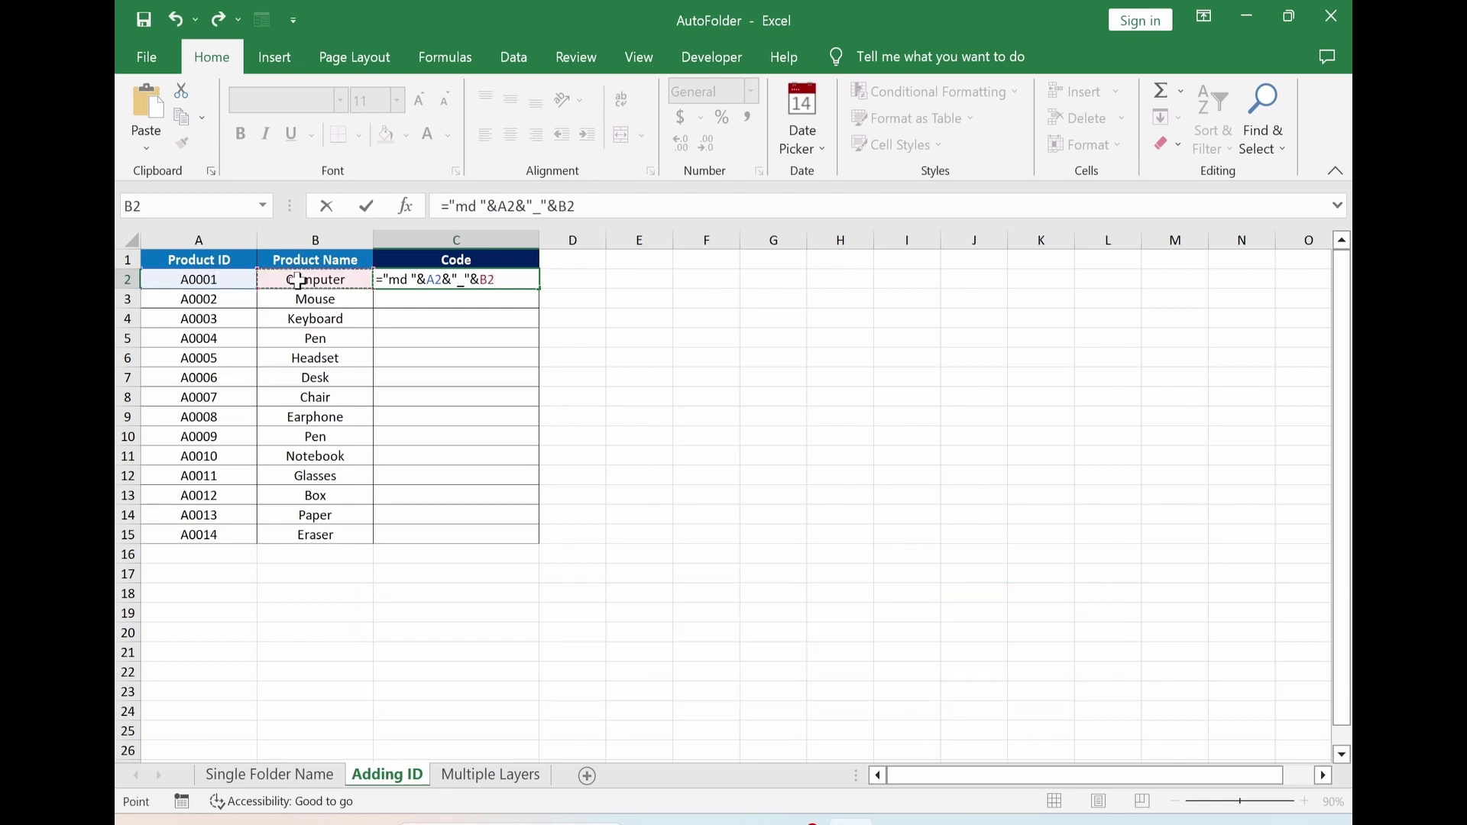
pyautogui.press('Return')
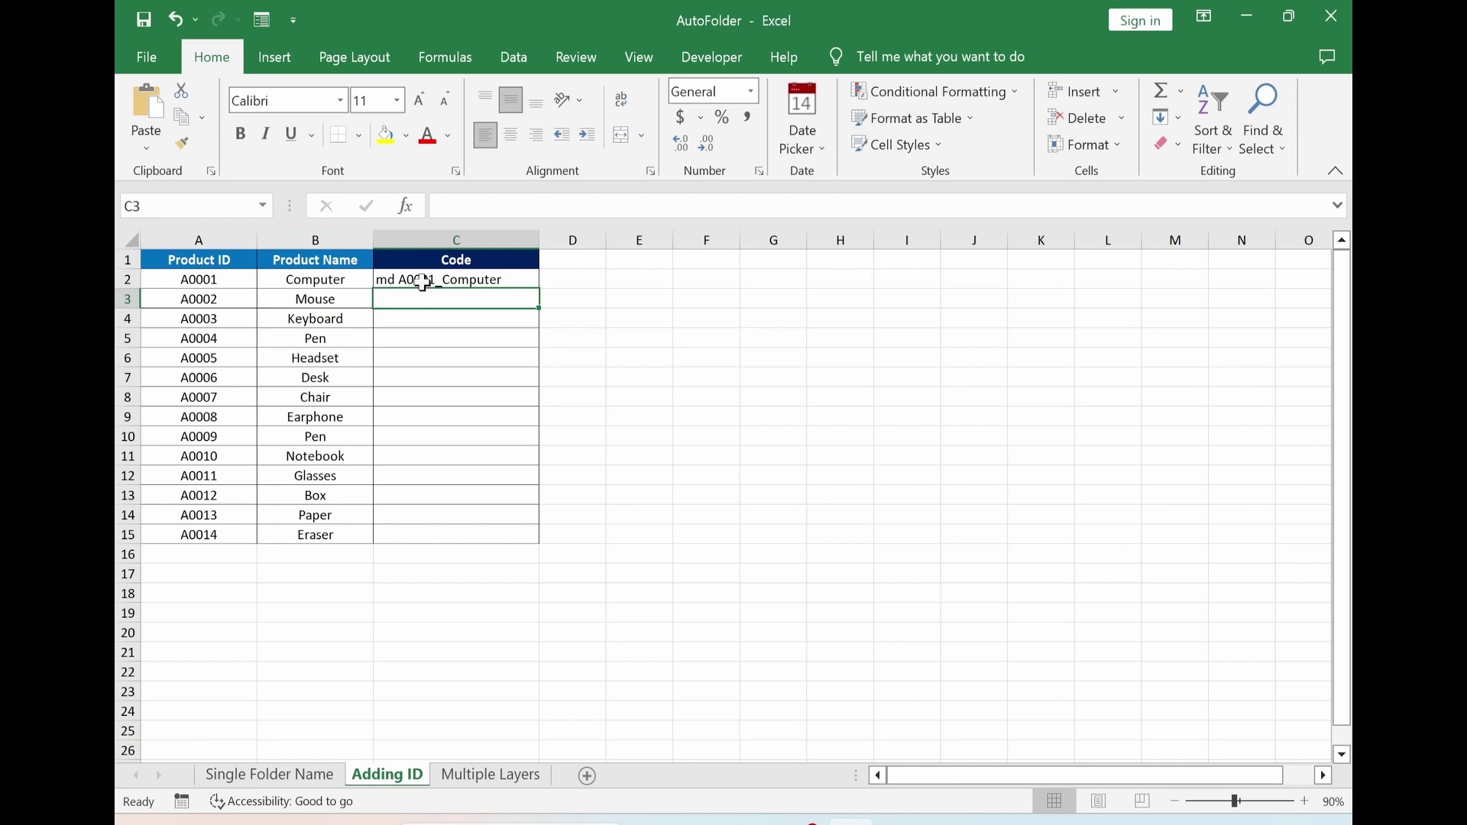
# - Fill the C2 formula down to C15, giving md A0001_Computer through md A0014_Eraser
pyautogui.press('Up')
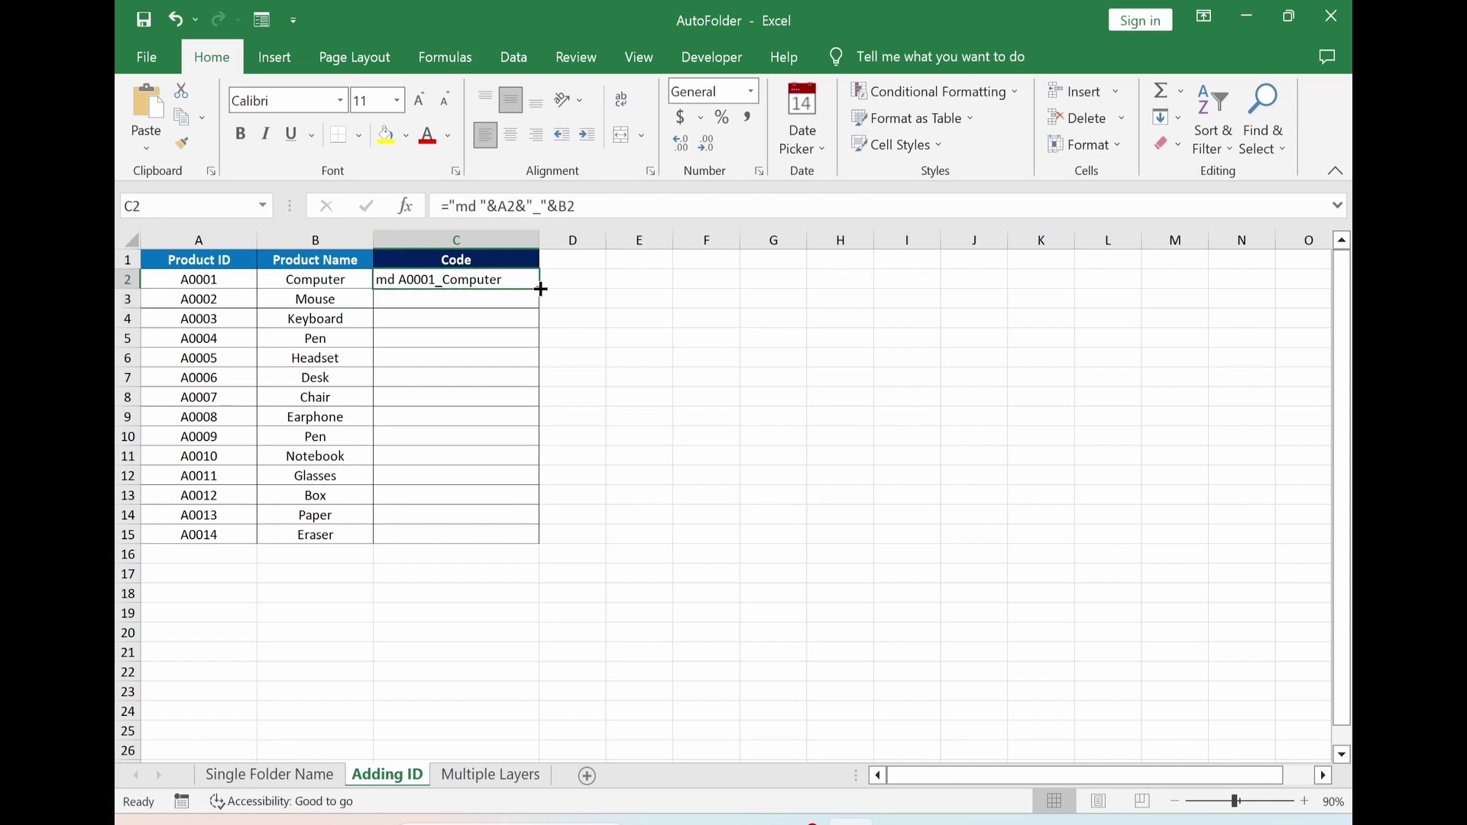
pyautogui.doubleClick(541, 289)
pyautogui.click(783, 490)
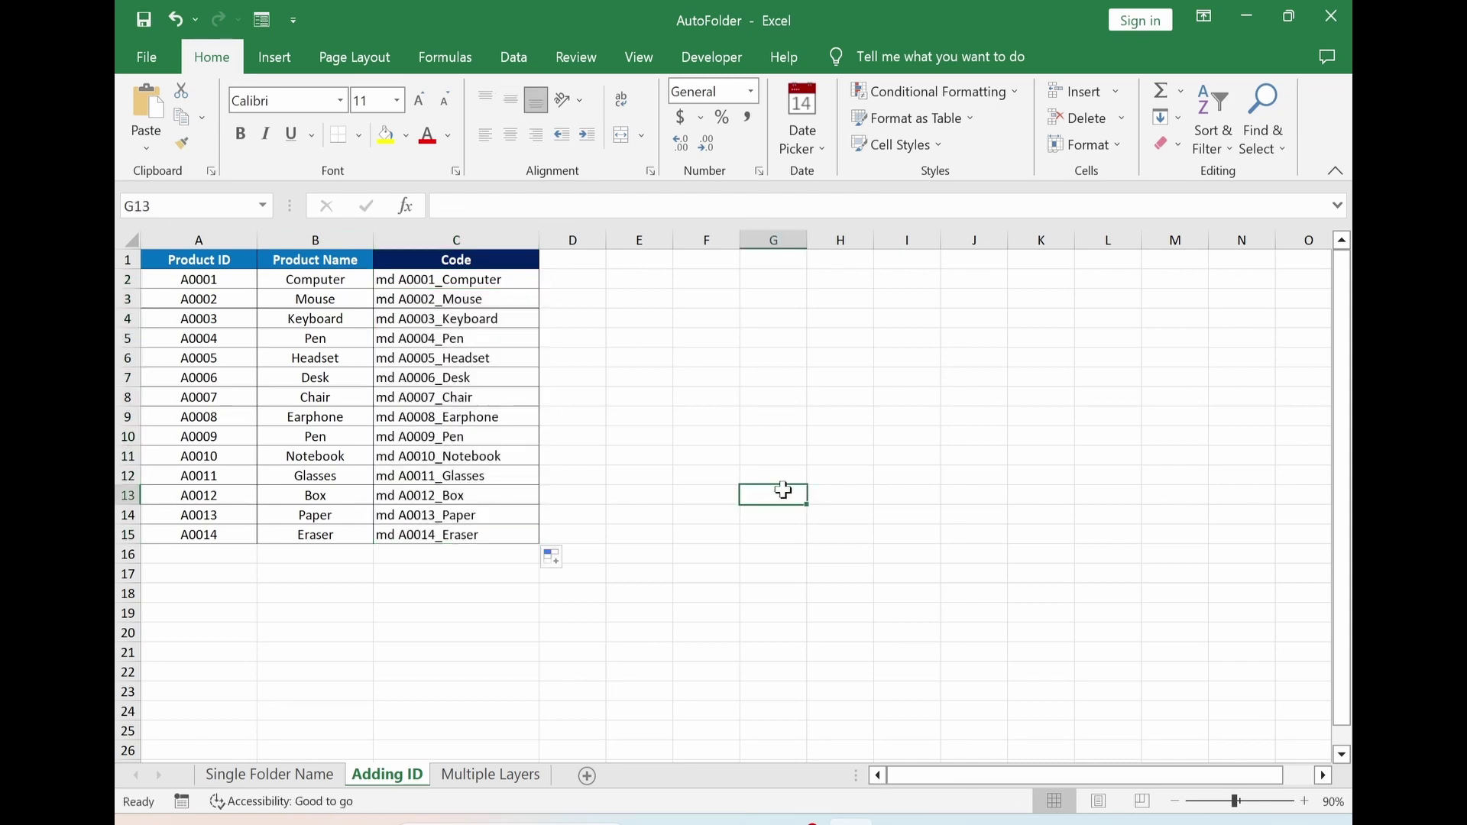
# - Copy the md commands in C2:C15 into a new Notepad tab
pyautogui.moveTo(459, 280); pyautogui.dragTo(514, 538)
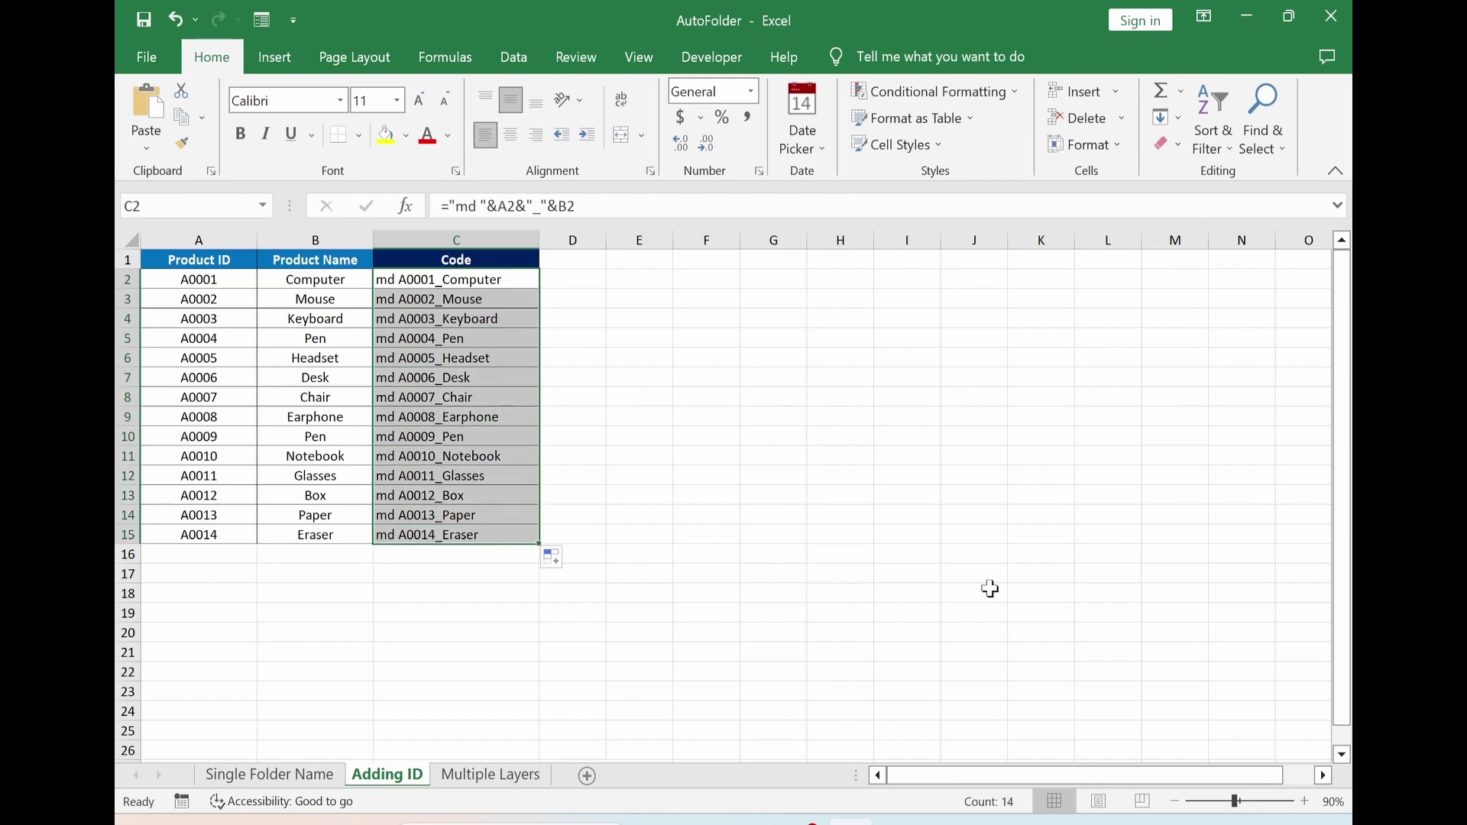
pyautogui.hotkey('ctrl', 'c')
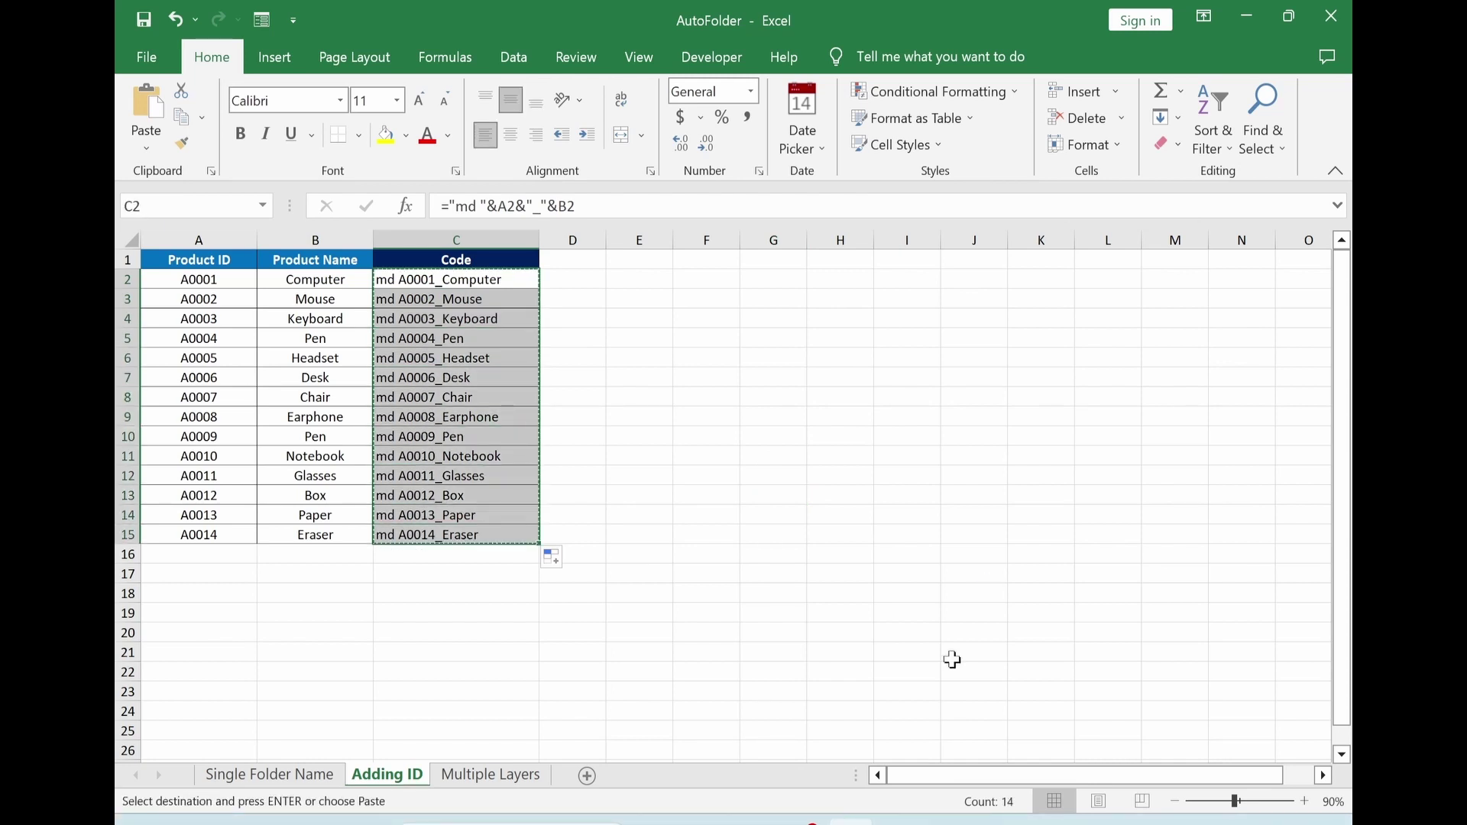
pyautogui.hotkey('alt', 'Tab')
pyautogui.click(434, 192)
pyautogui.click(451, 226)
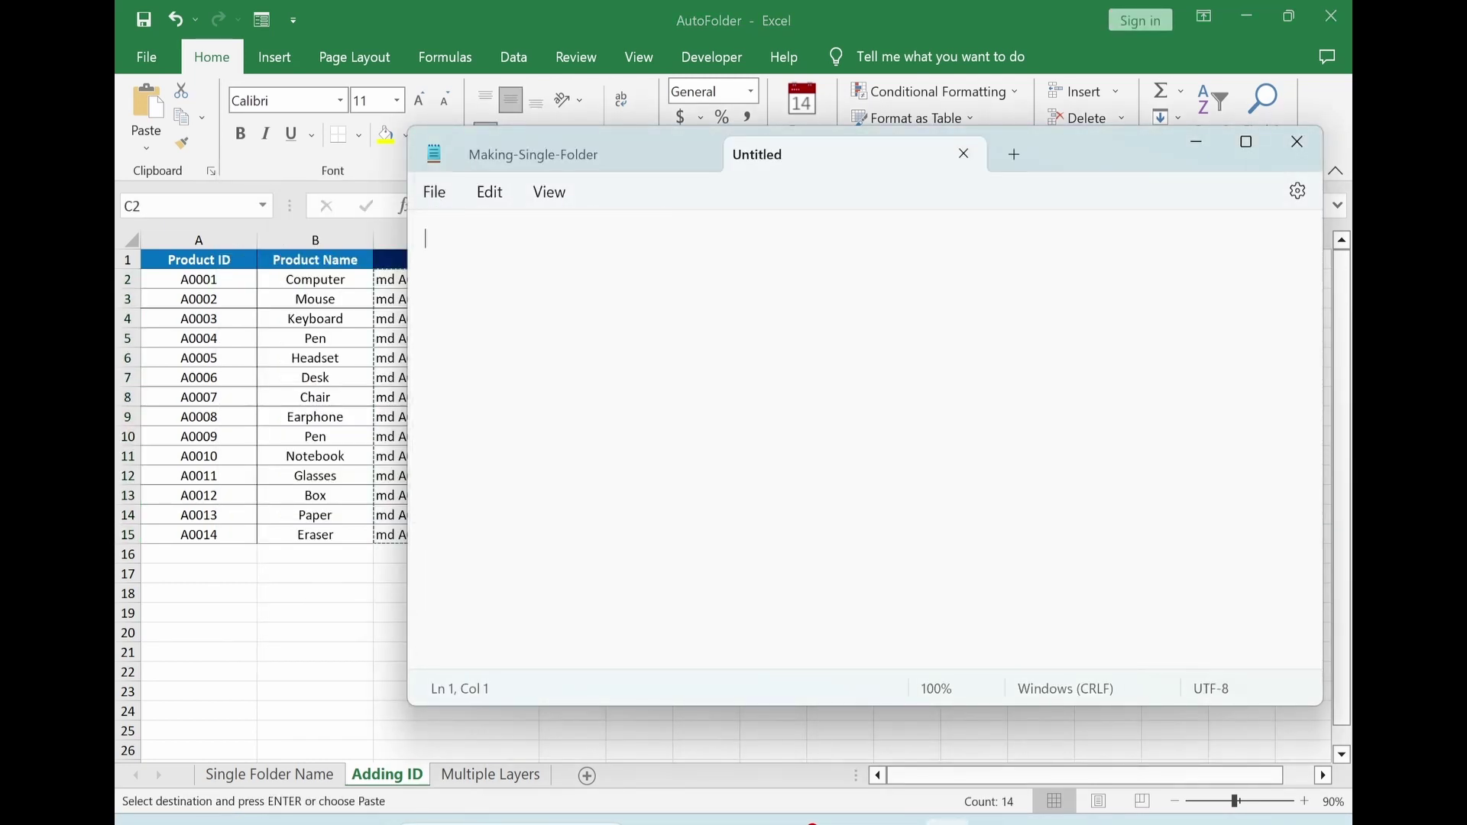
pyautogui.hotkey('ctrl', 'v')
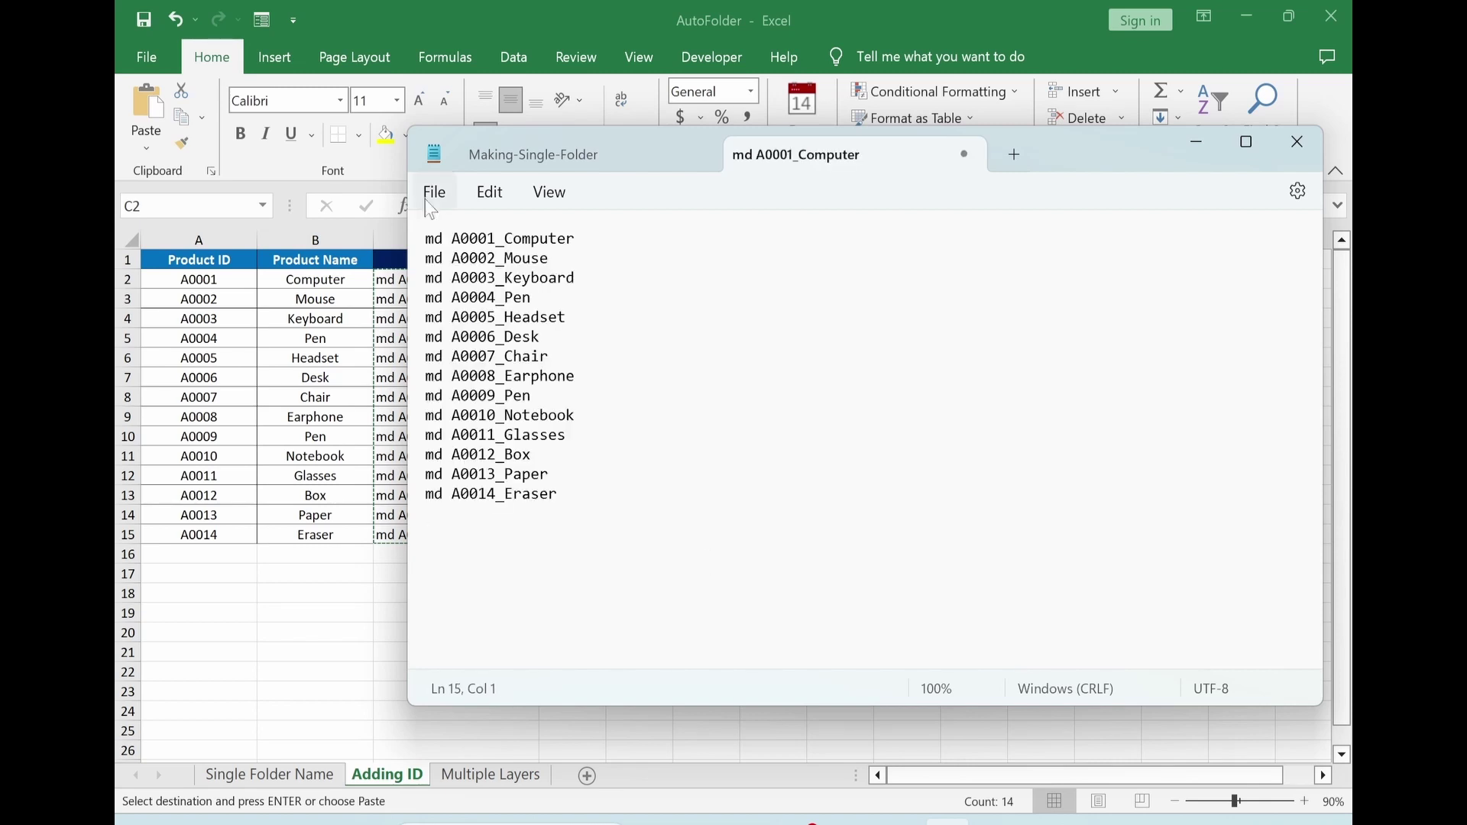
# - Save the tab as Adding_ID.bat in Pictures\Testing_Making_Folders with ANSI encoding
pyautogui.click(434, 192)
pyautogui.click(463, 352)
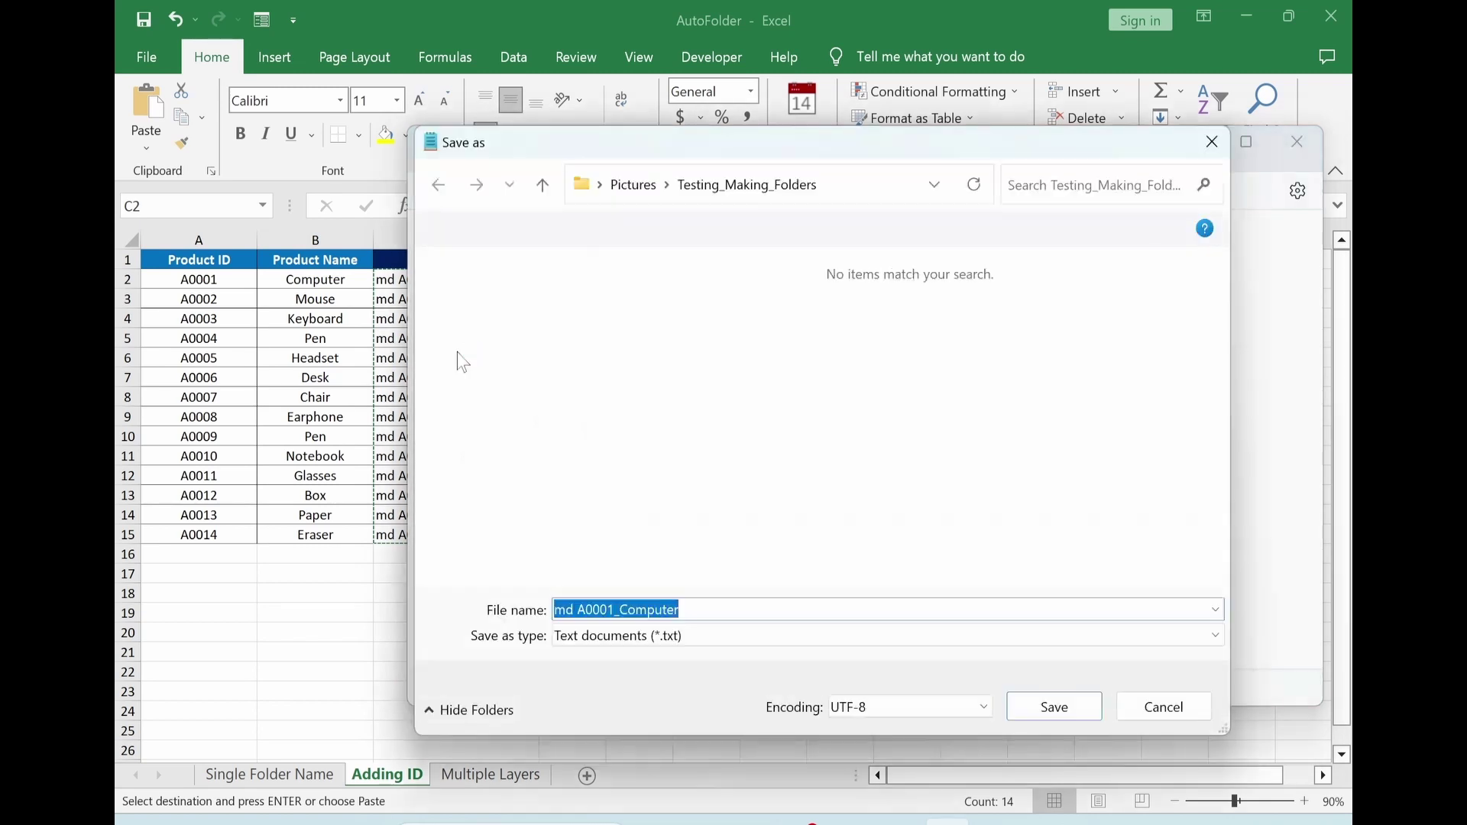
pyautogui.click(492, 302)
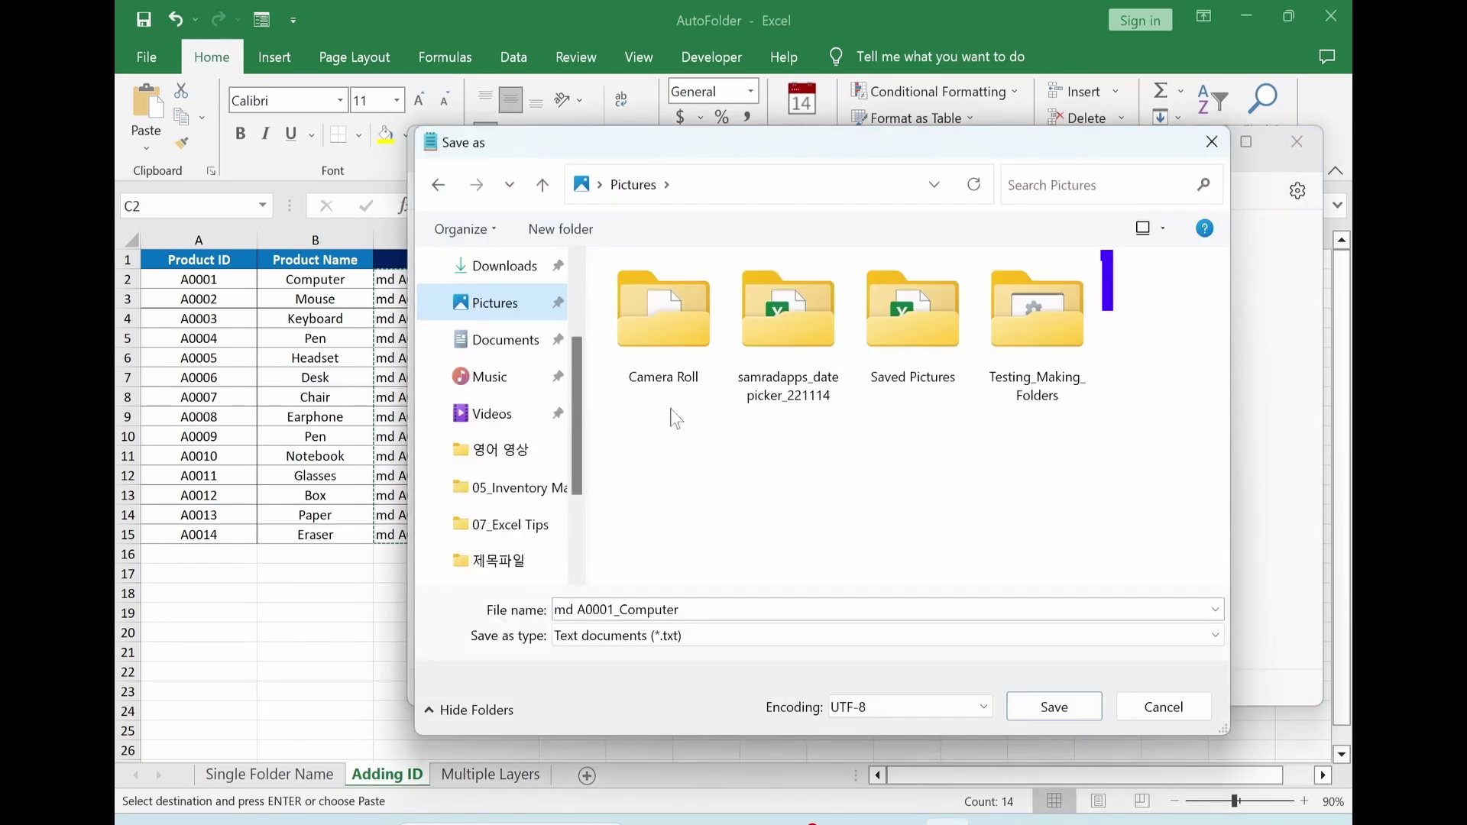
pyautogui.doubleClick(1036, 324)
pyautogui.click(708, 609)
pyautogui.hotkey('ctrl', 'a')
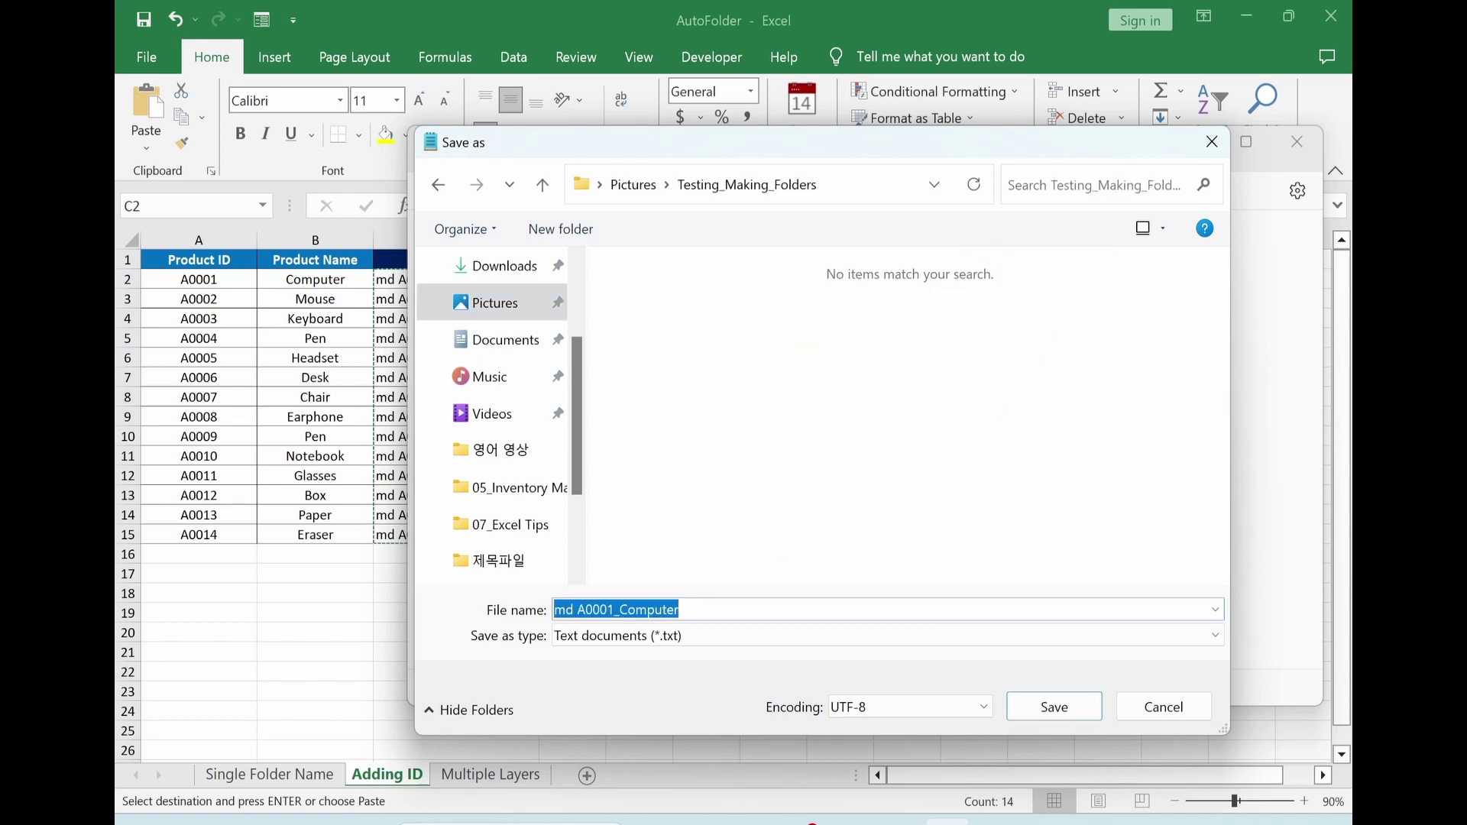
pyautogui.write('Adding_ID')
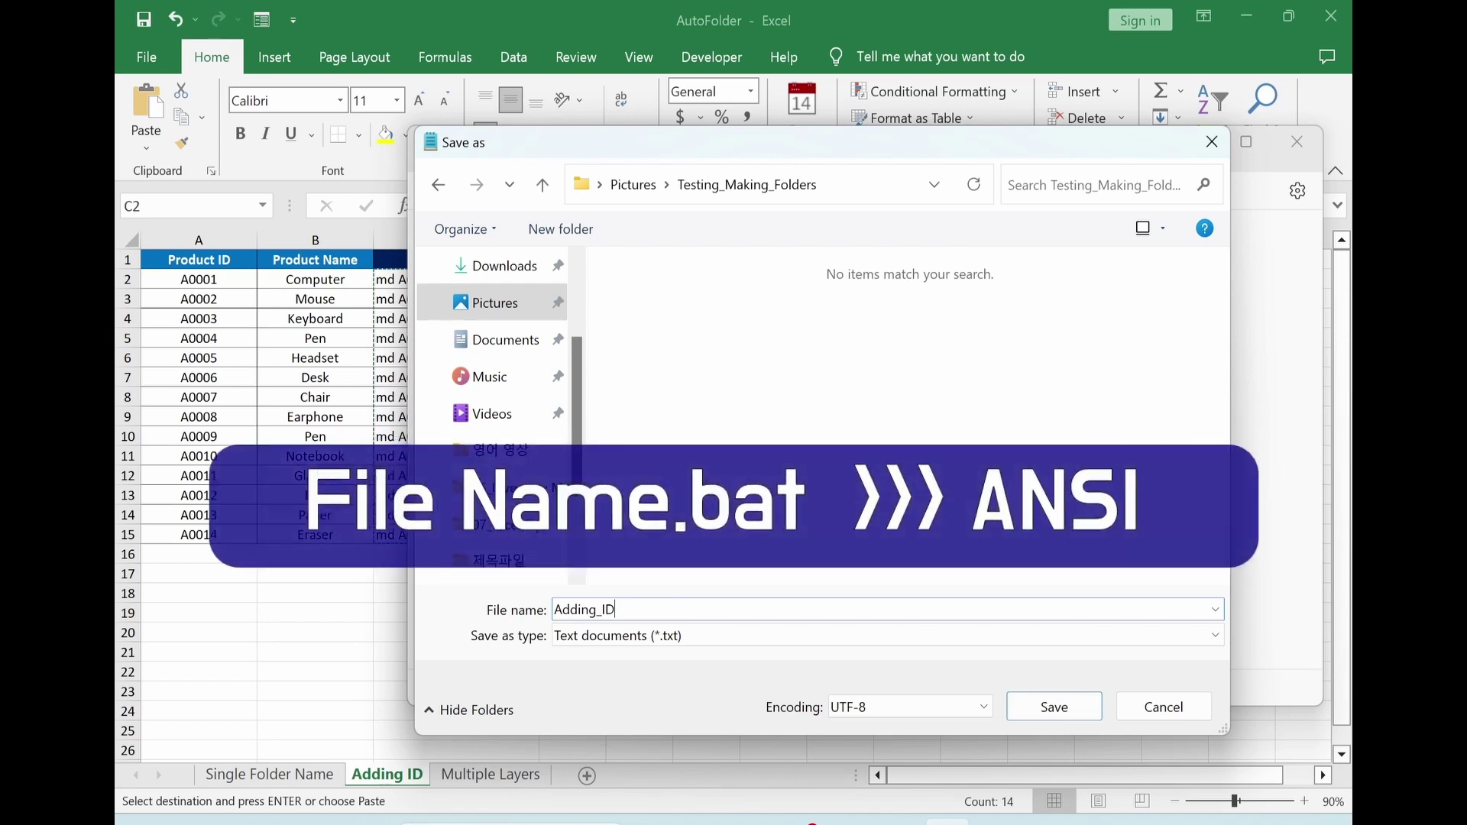
pyautogui.write('.bat')
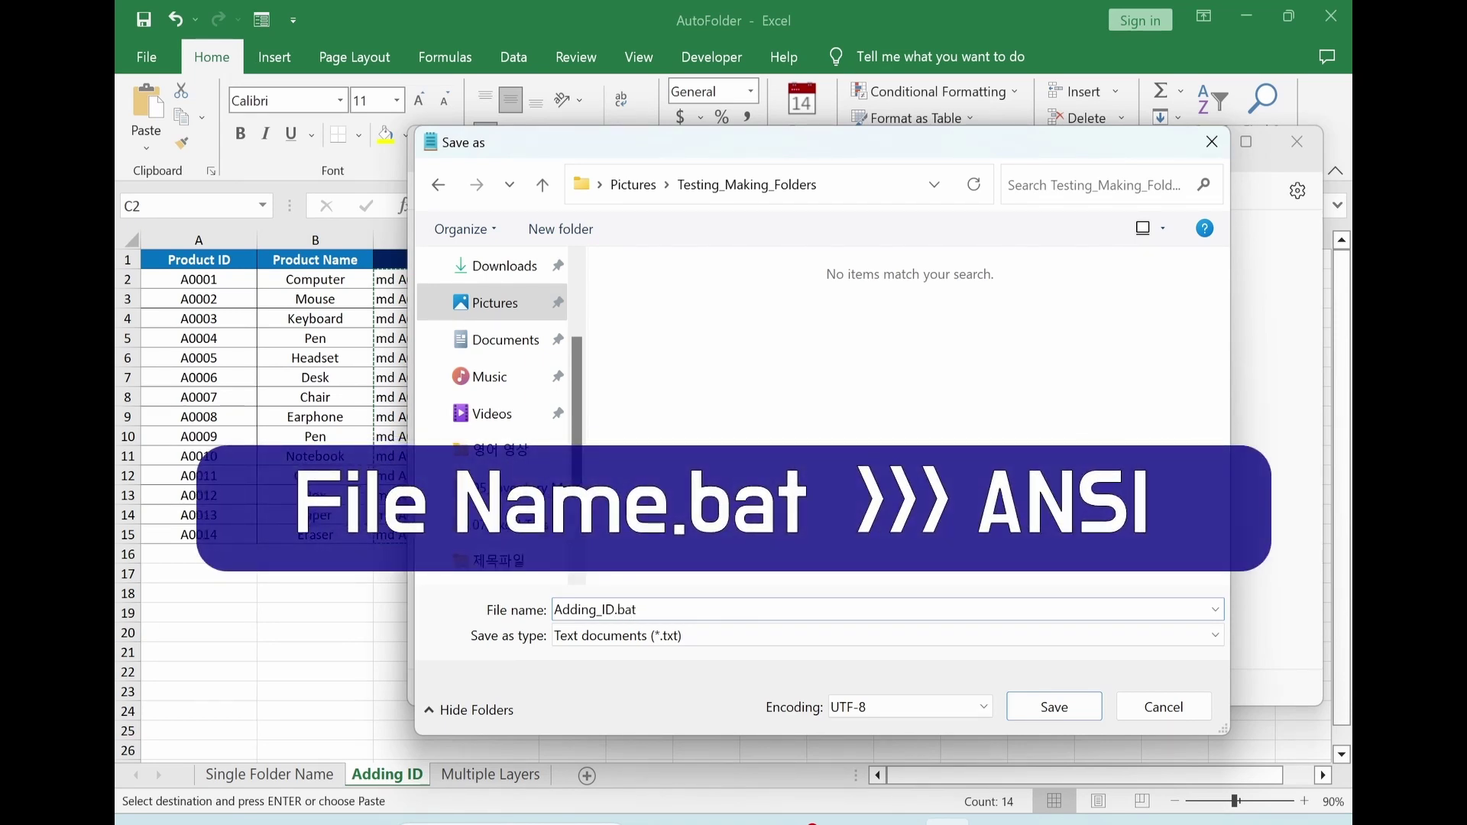
pyautogui.click(971, 708)
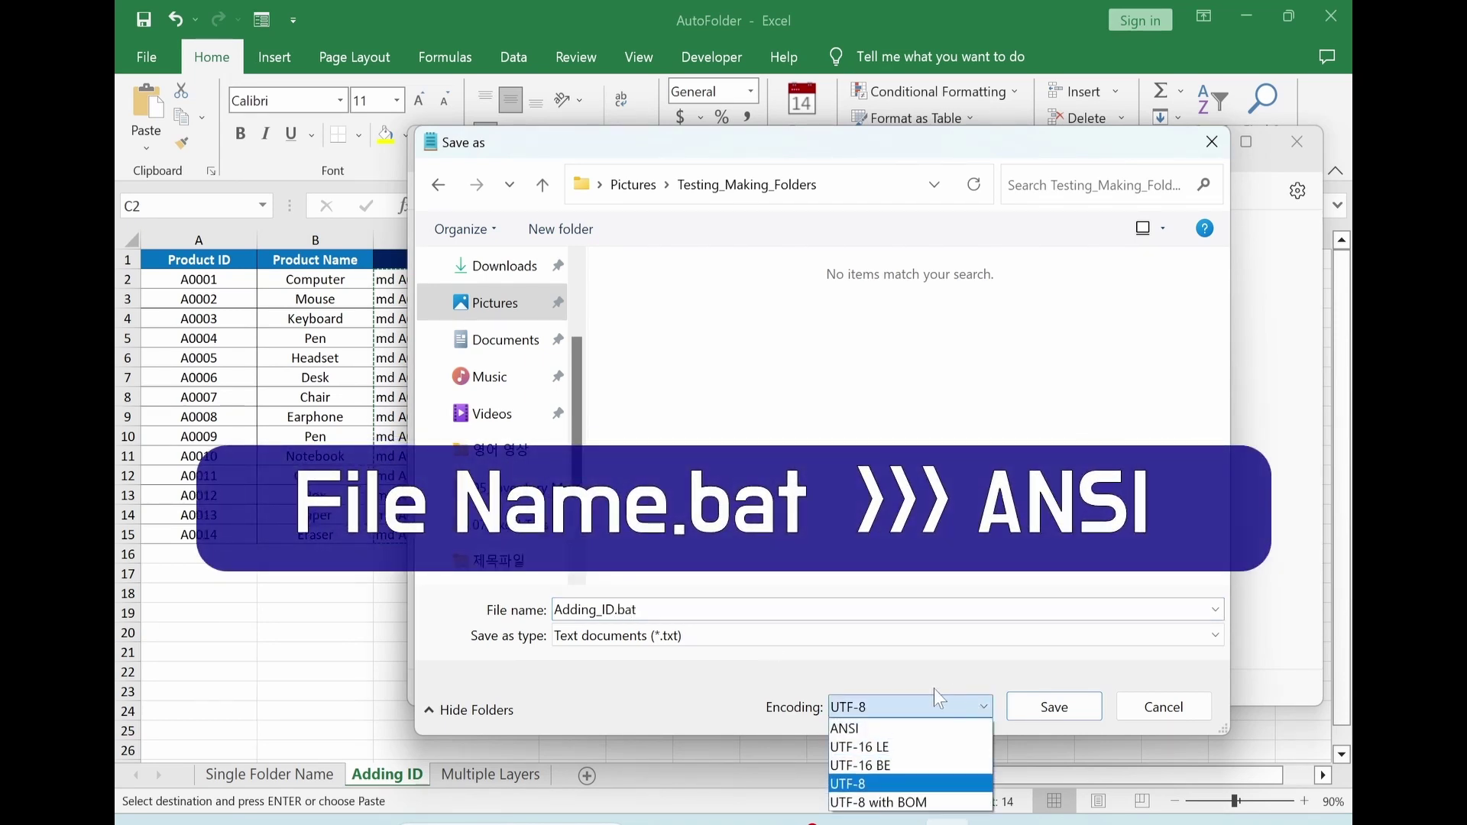
pyautogui.click(864, 730)
pyautogui.click(1047, 707)
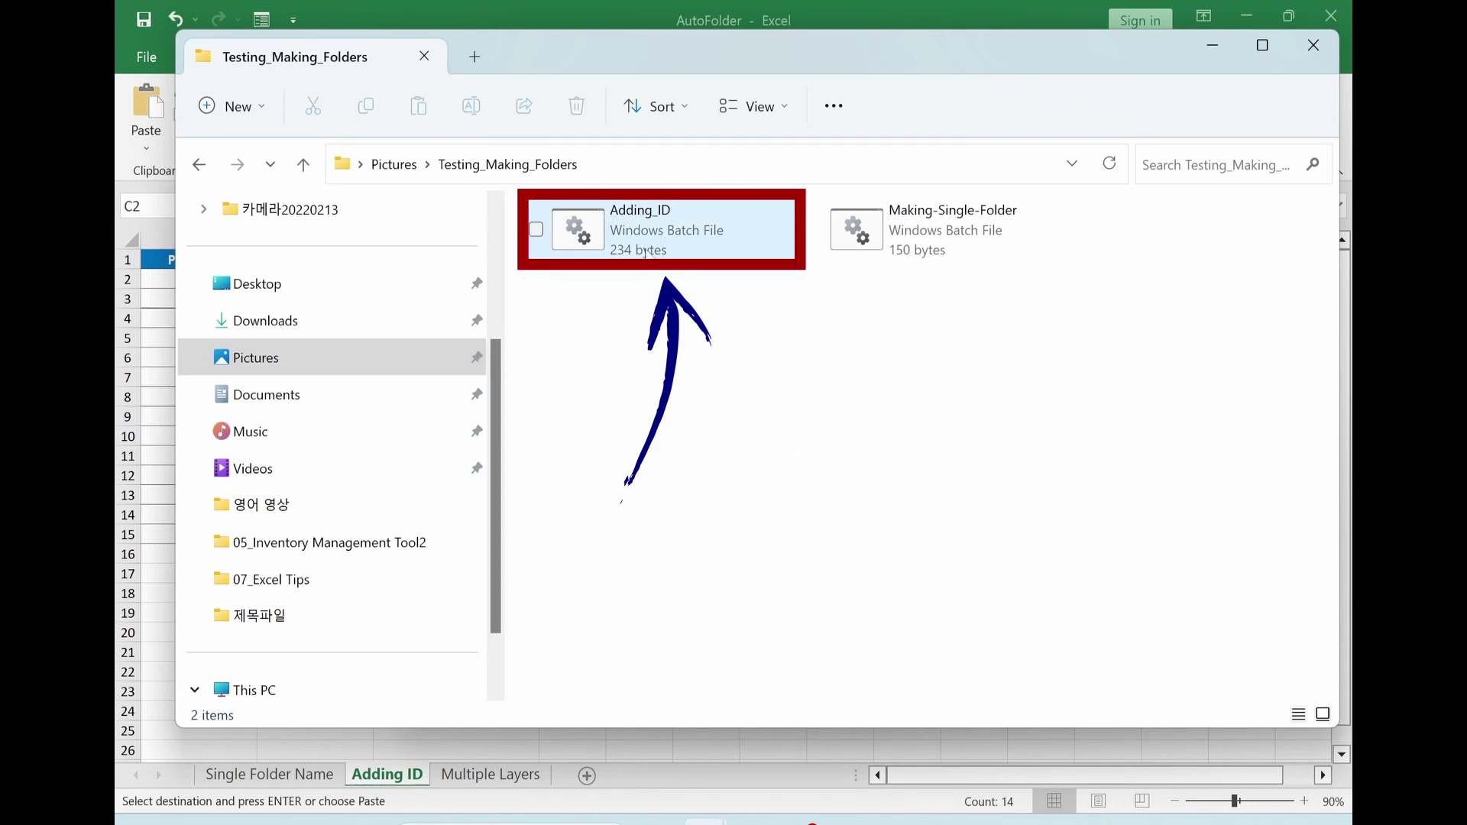
# - Run Adding_ID.bat and select the 14 new folders A0001_Computer through A0014_Eraser
pyautogui.moveTo(647, 254)
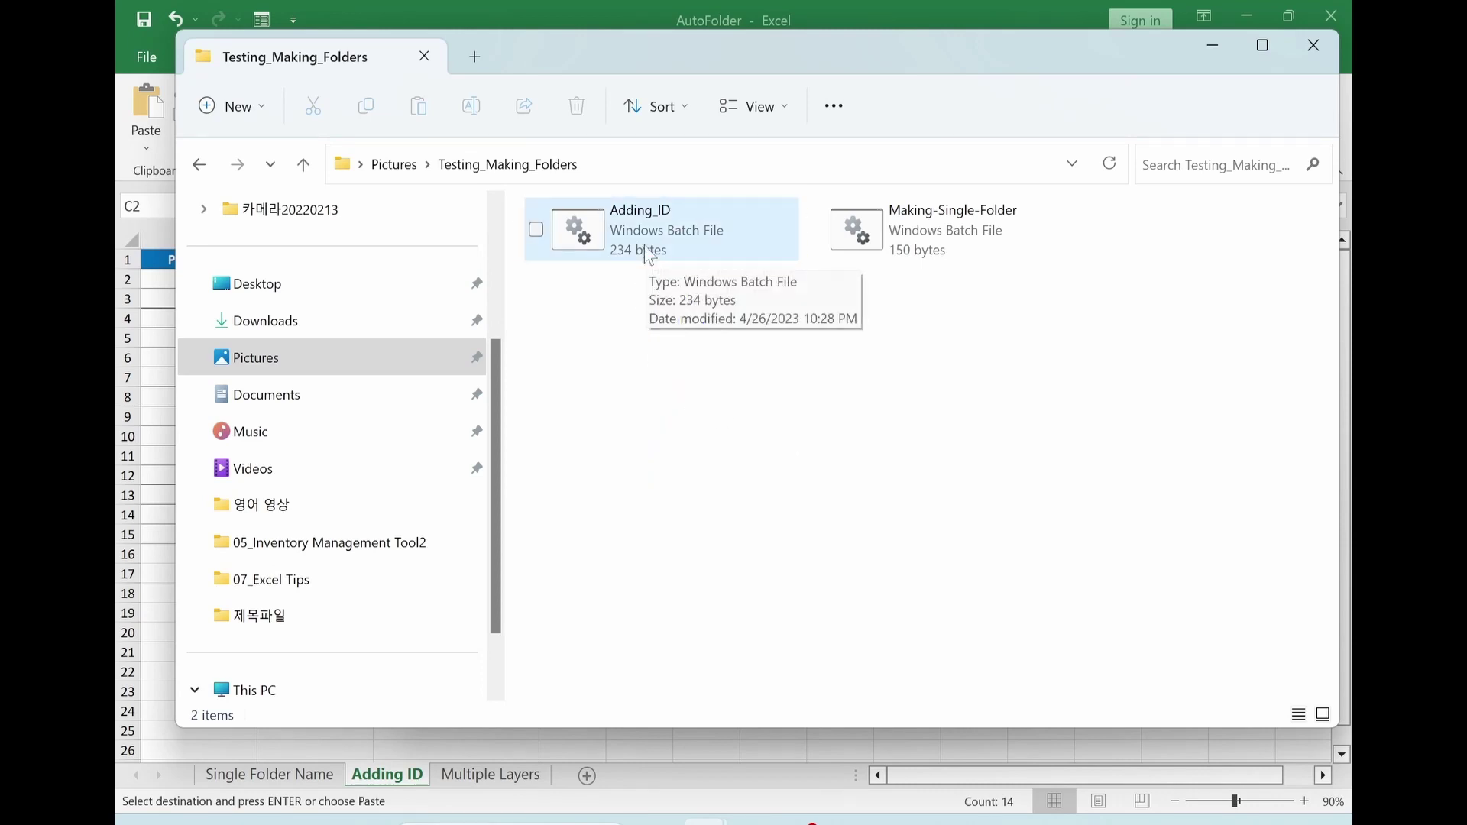
pyautogui.doubleClick(647, 254)
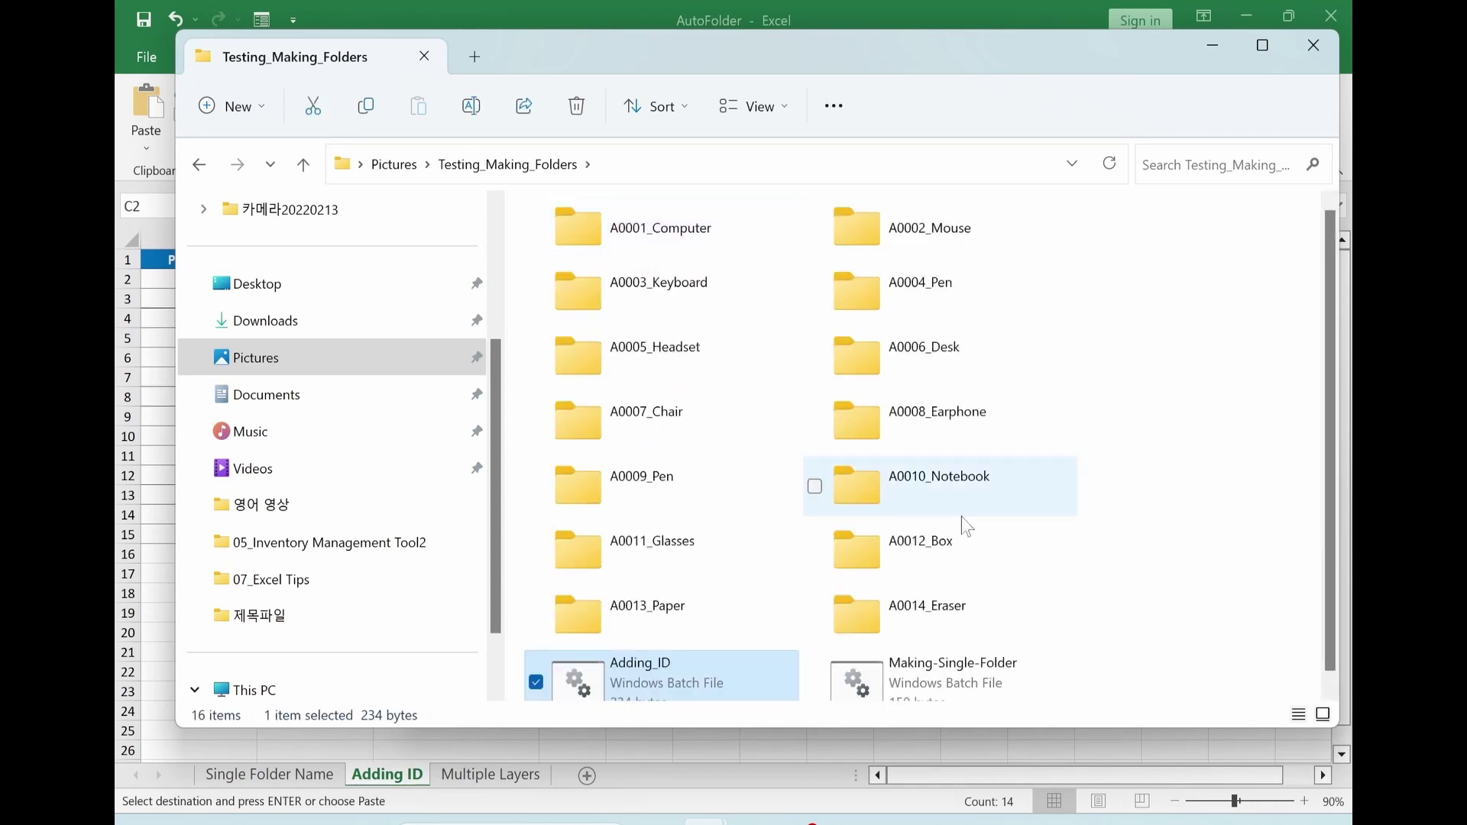
pyautogui.moveTo(721, 264)
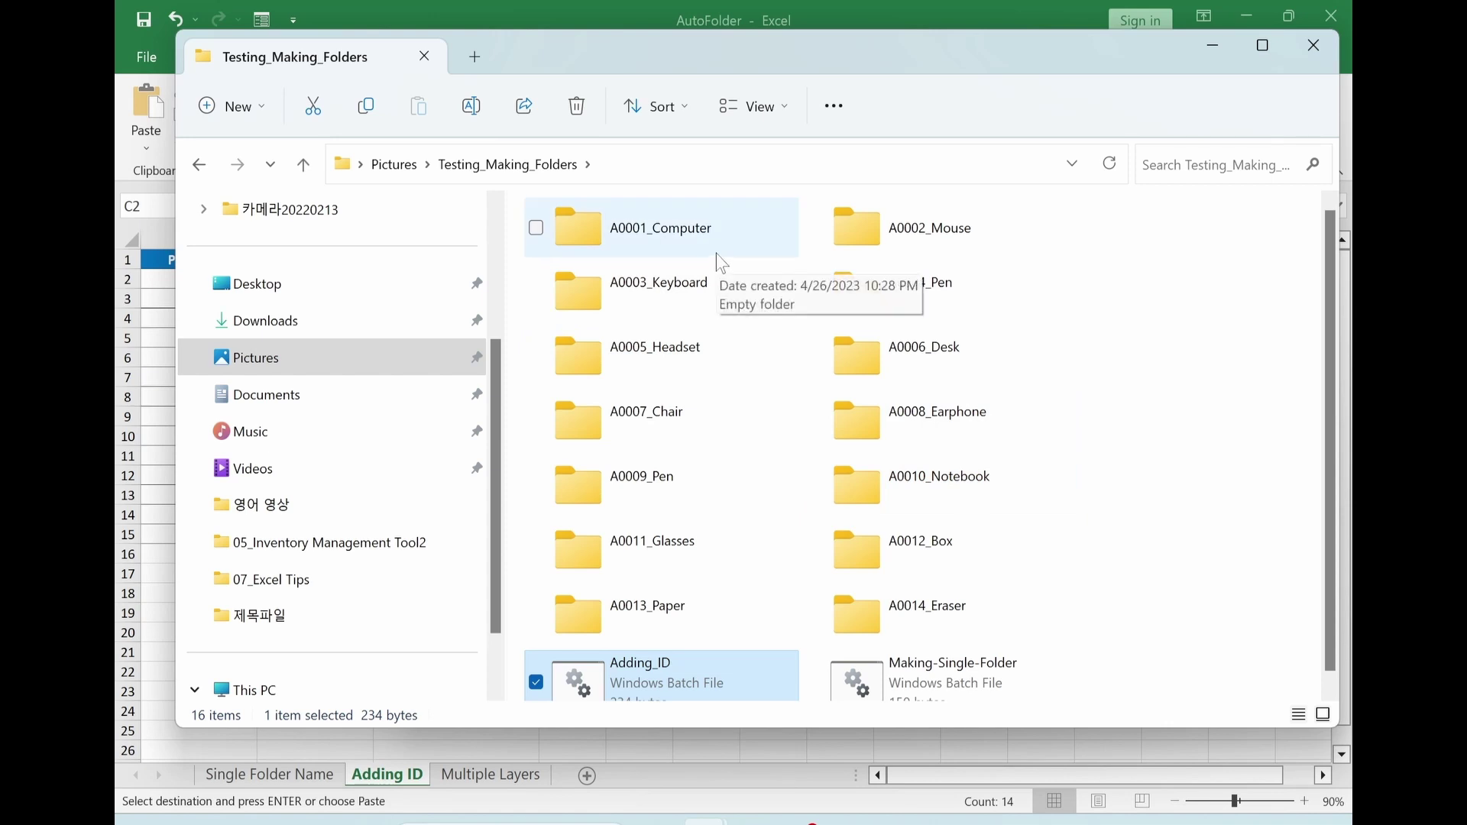
pyautogui.moveTo(1181, 616); pyautogui.dragTo(544, 240)
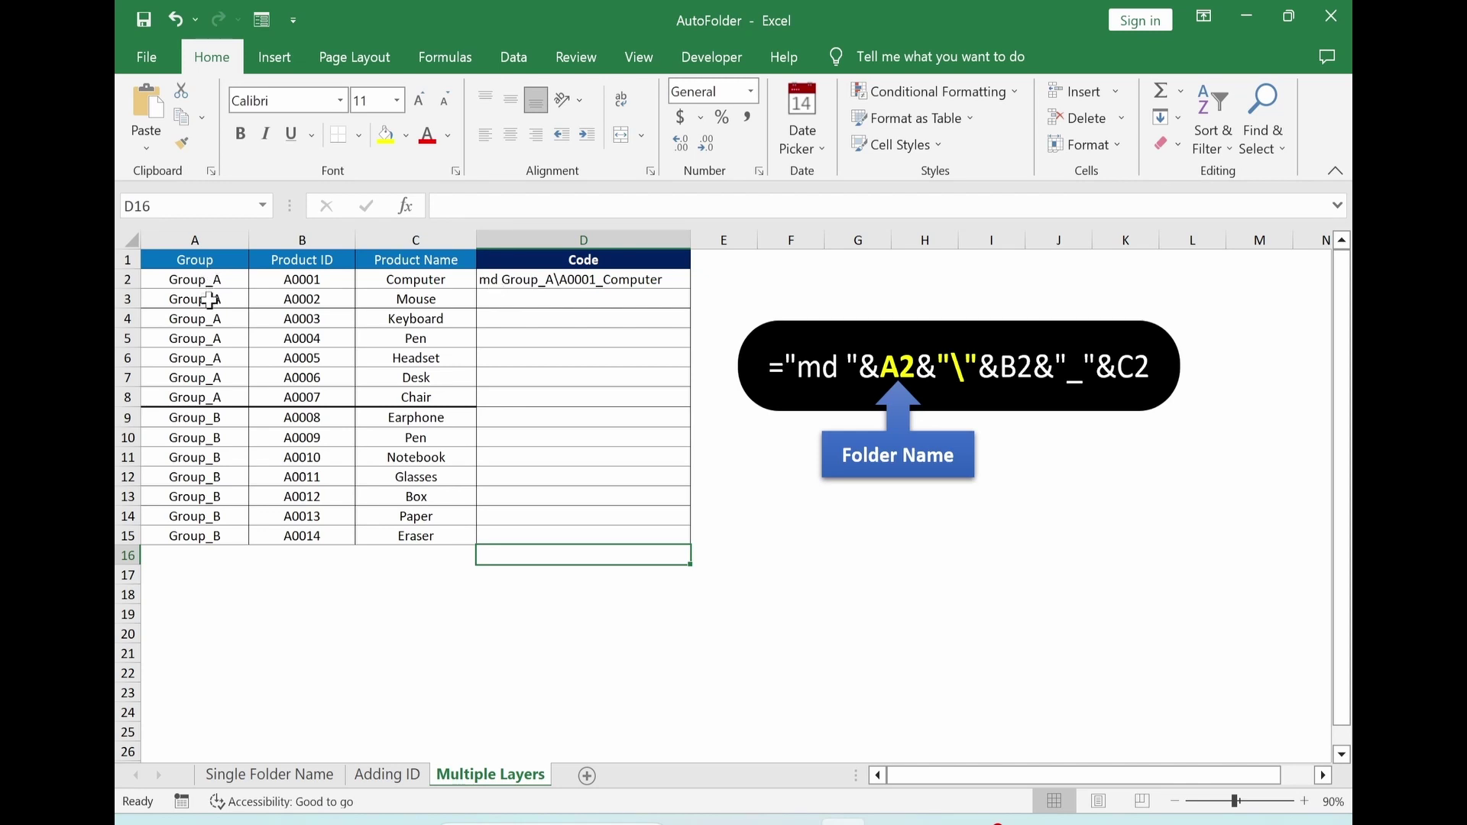
# - Check the Group_A group name in A2 on the Multiple Layers sheet
pyautogui.click(203, 279)
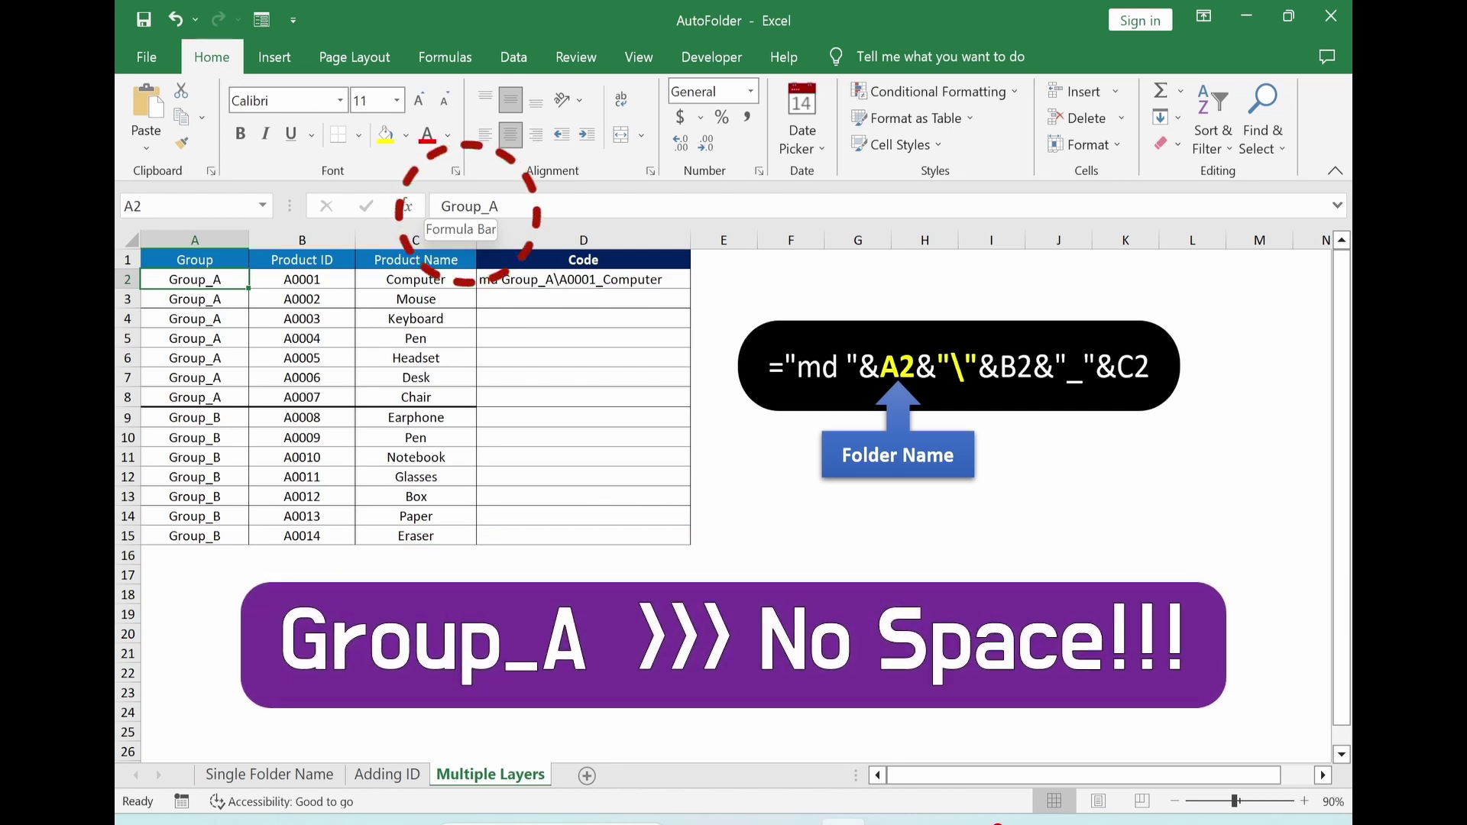
pyautogui.click(468, 651)
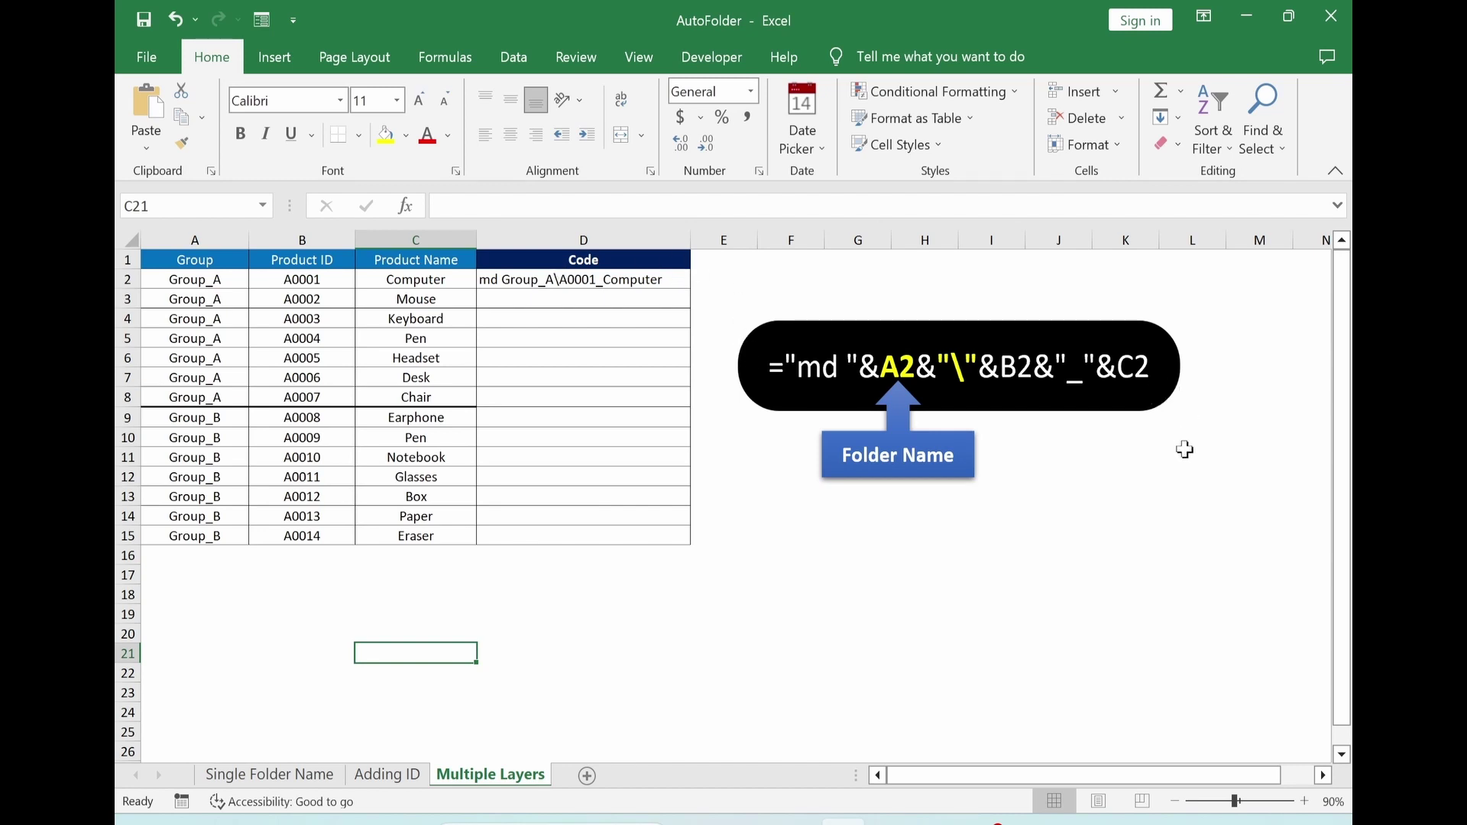
# - Fill the D2 grouped md formula down to row 15 and copy D2:D15
pyautogui.click(608, 283)
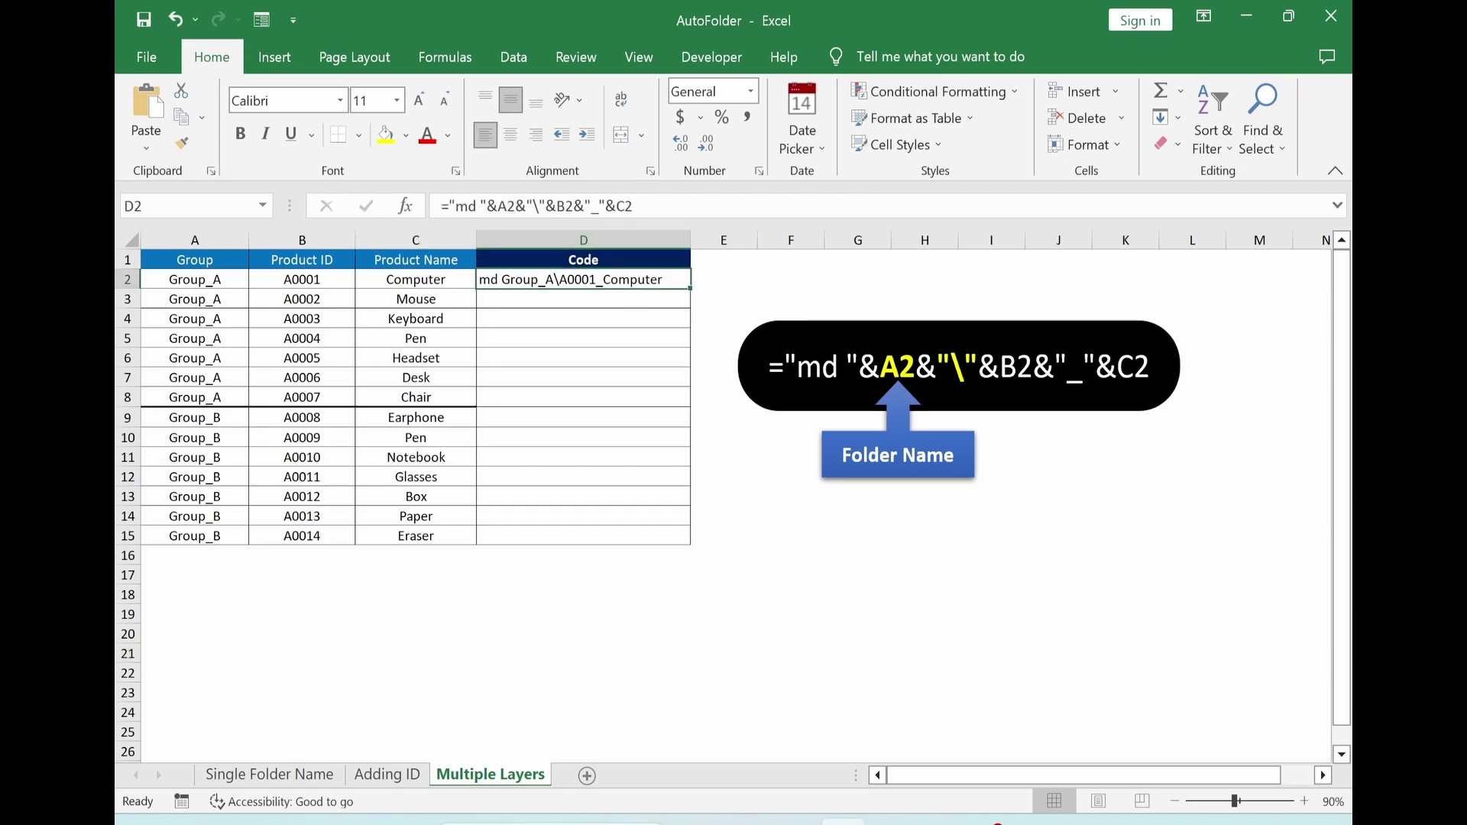
pyautogui.press('F2')
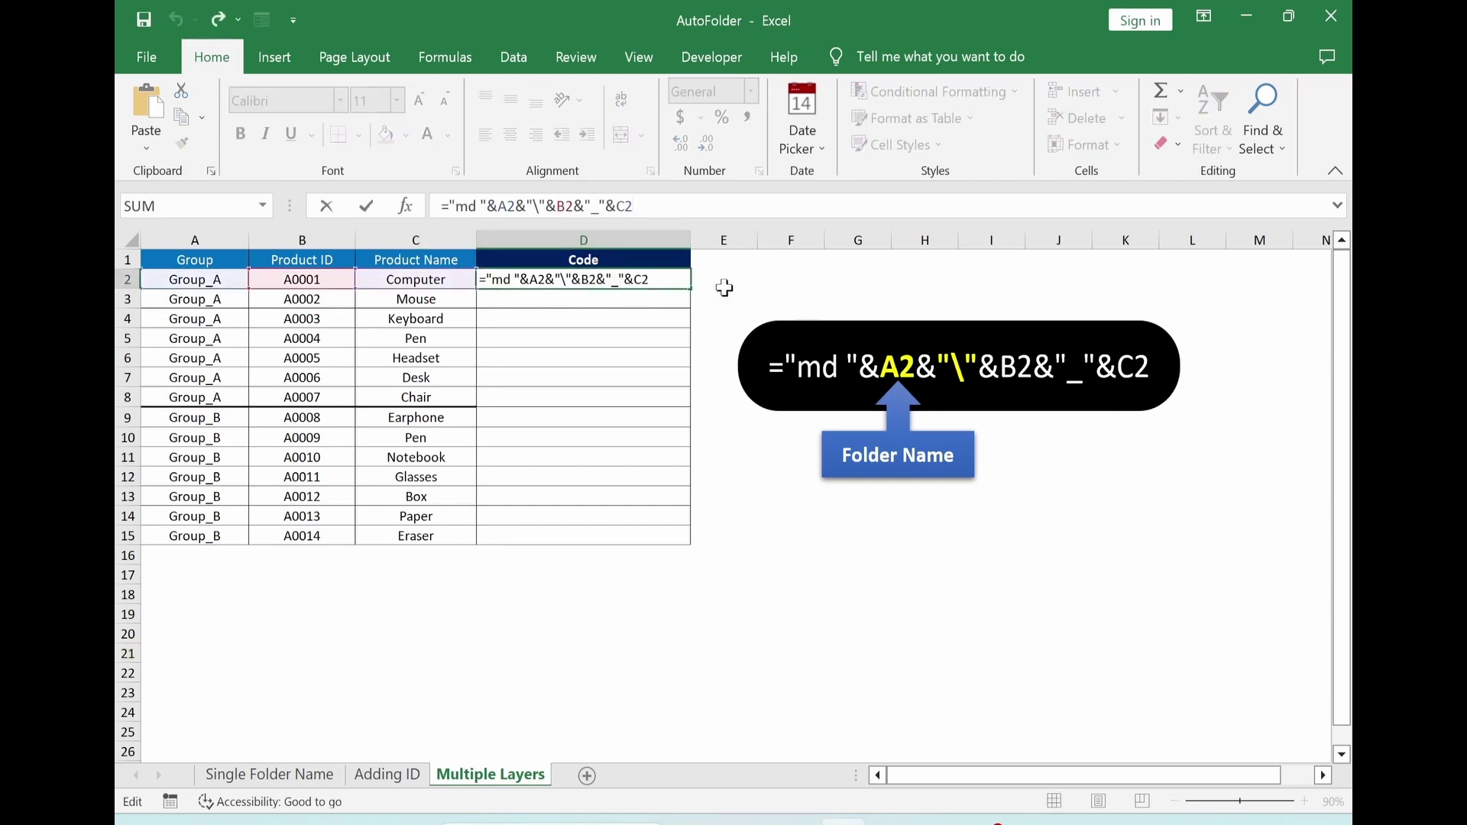
pyautogui.hotkey('ctrl', 'Return')
pyautogui.doubleClick(693, 288)
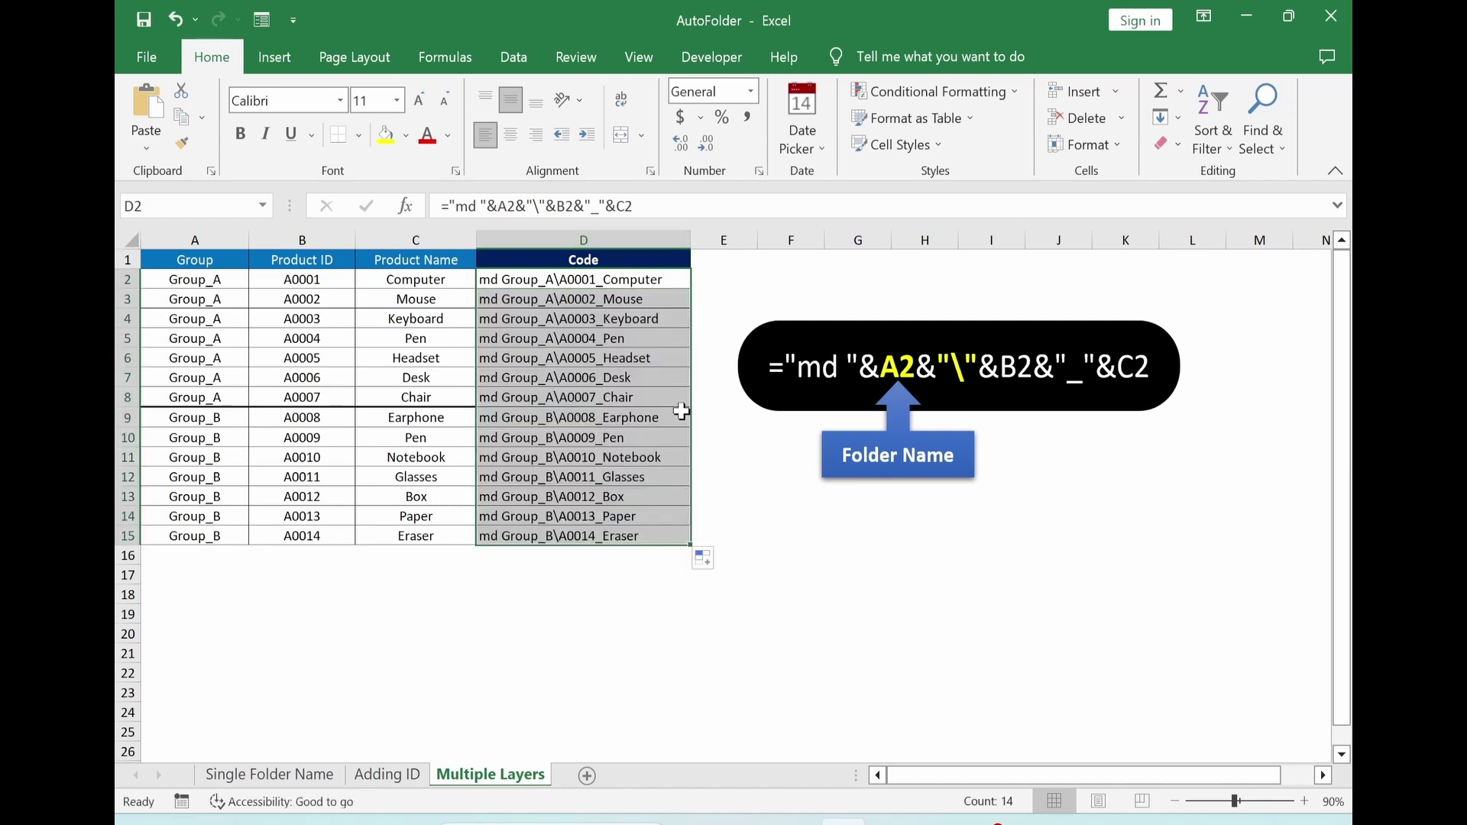
pyautogui.hotkey('ctrl', 'c')
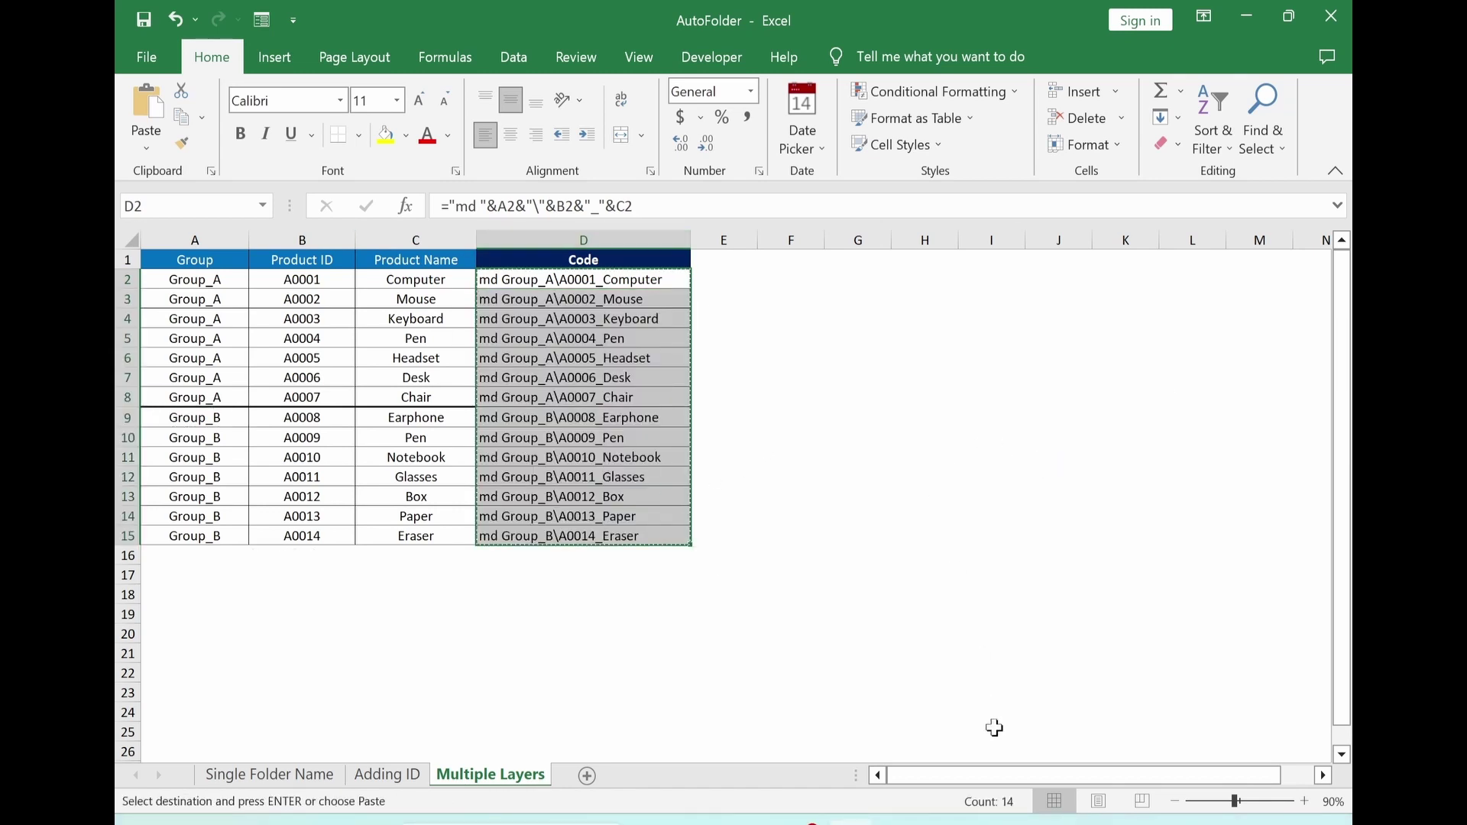
# - Paste the 14 commands into the Multiple_Layers Notepad file and save it
pyautogui.hotkey('alt', 'Tab')
pyautogui.hotkey('ctrl', 'v')
pyautogui.hotkey('ctrl', 'a')
pyautogui.press('Right')
pyautogui.click(434, 192)
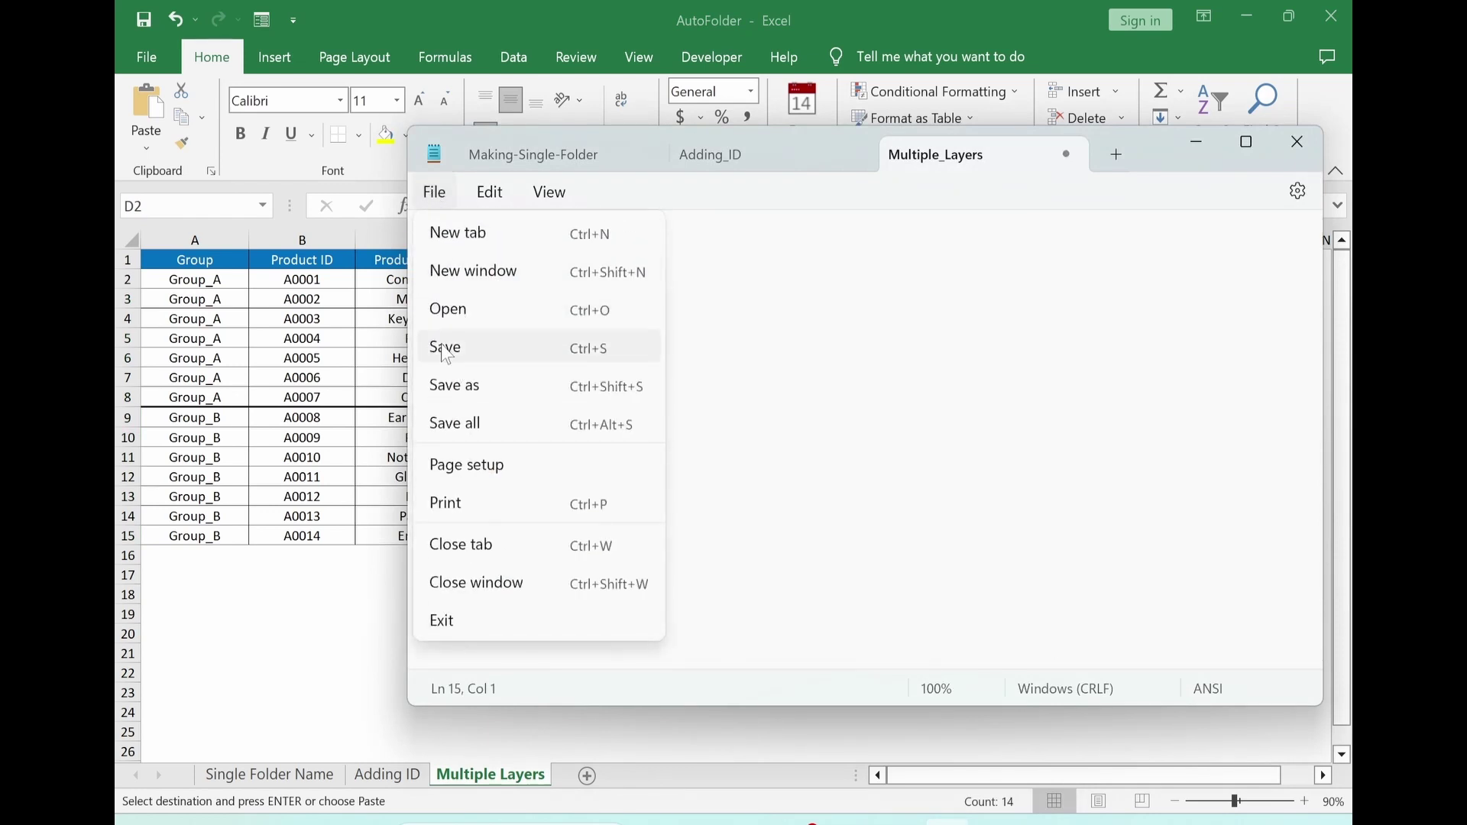
pyautogui.click(445, 349)
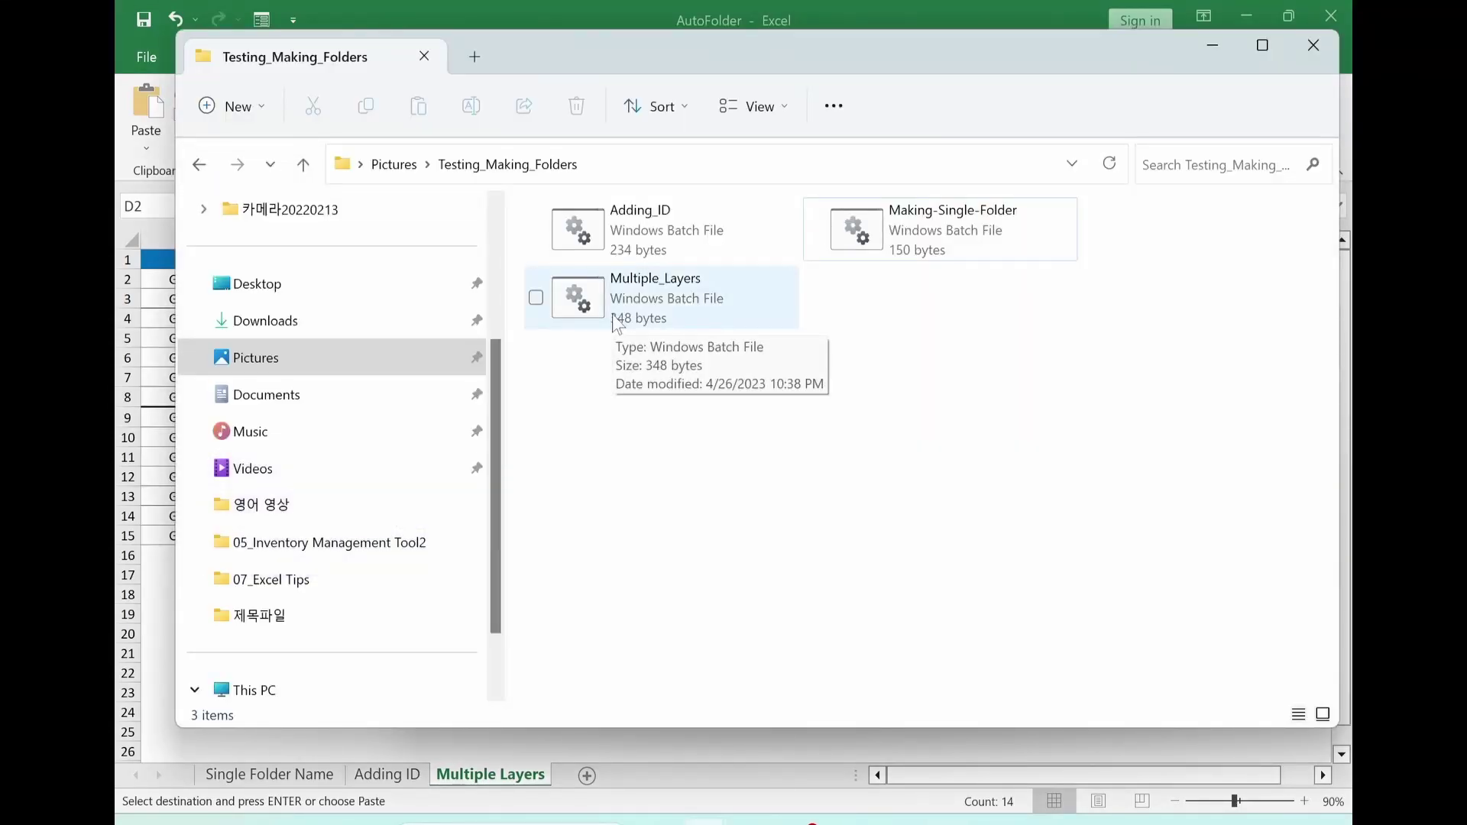
# - Run Multiple_Layers.bat, then inspect the new Group_A and Group_B folders
pyautogui.doubleClick(616, 321)
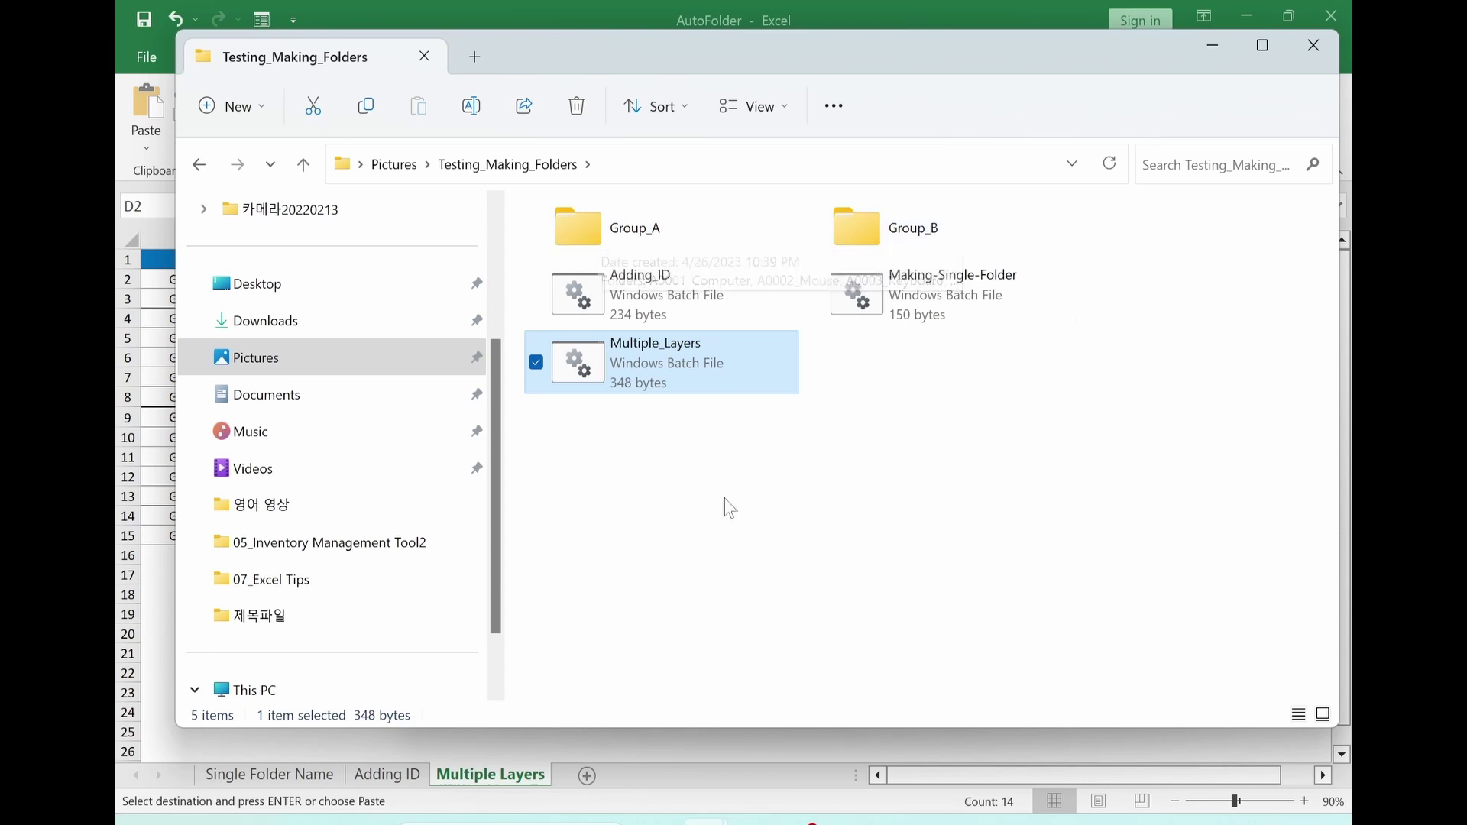
pyautogui.doubleClick(582, 218)
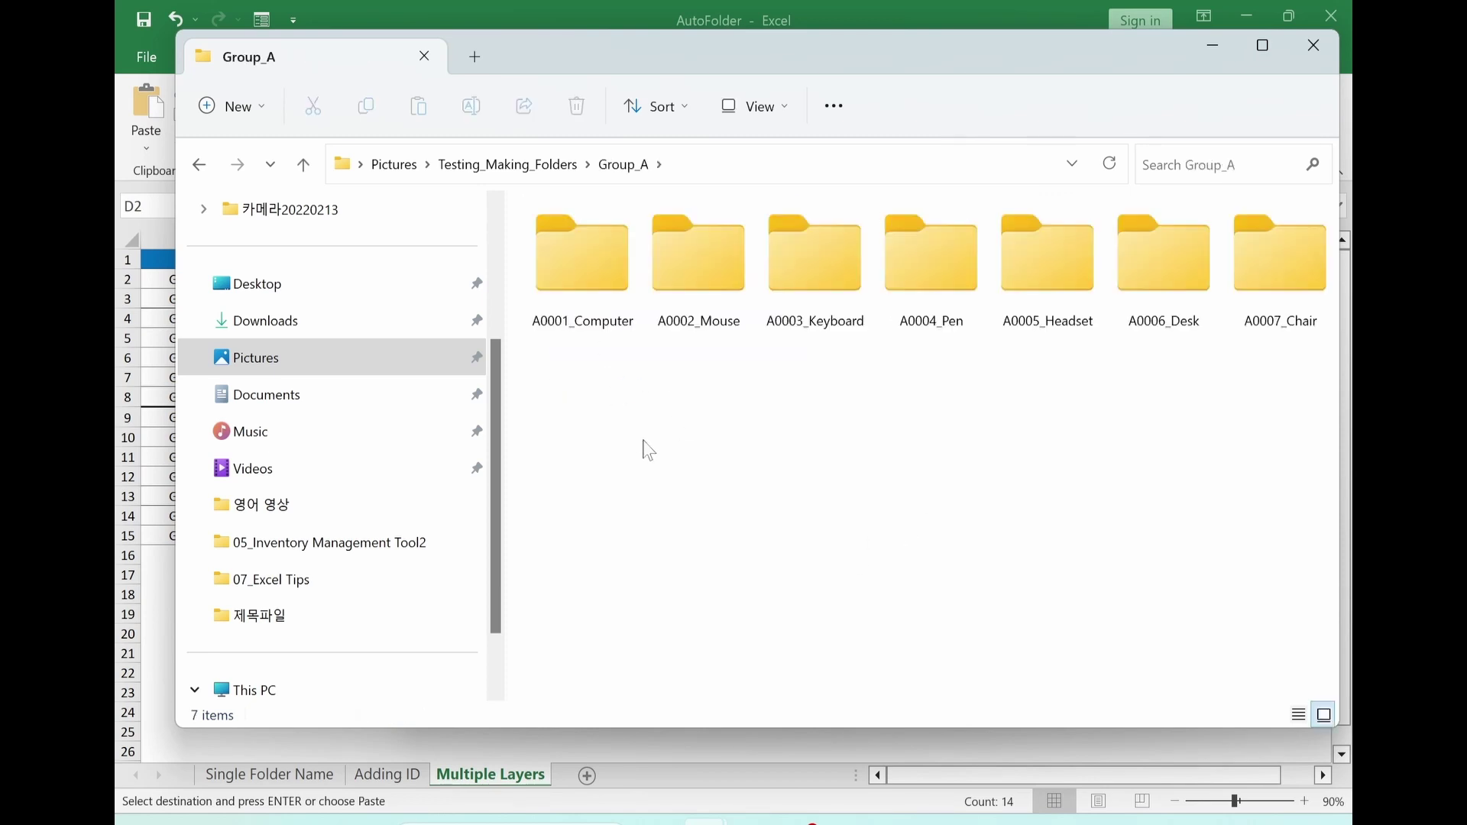
pyautogui.click(507, 164)
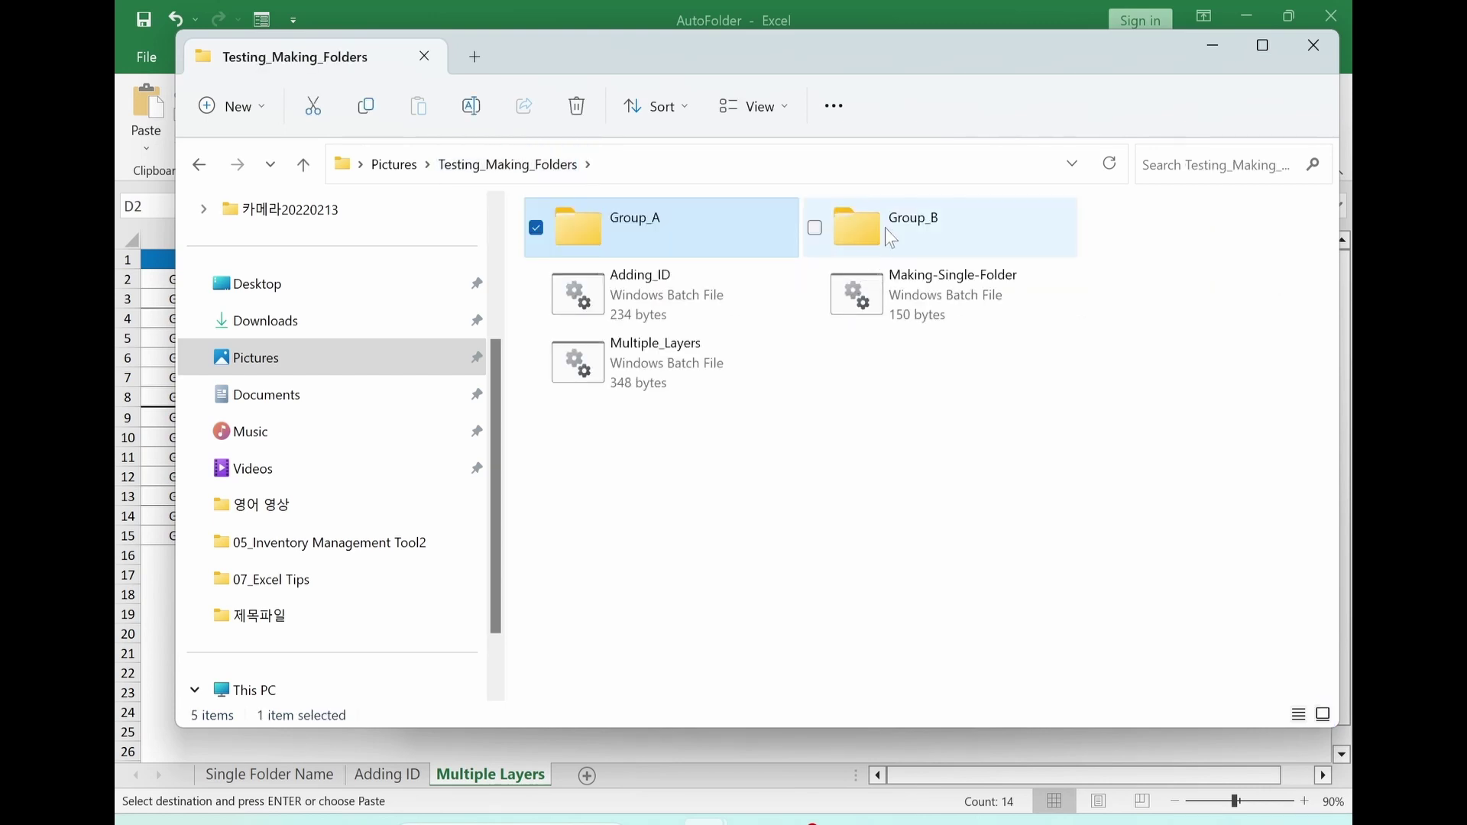
pyautogui.doubleClick(885, 227)
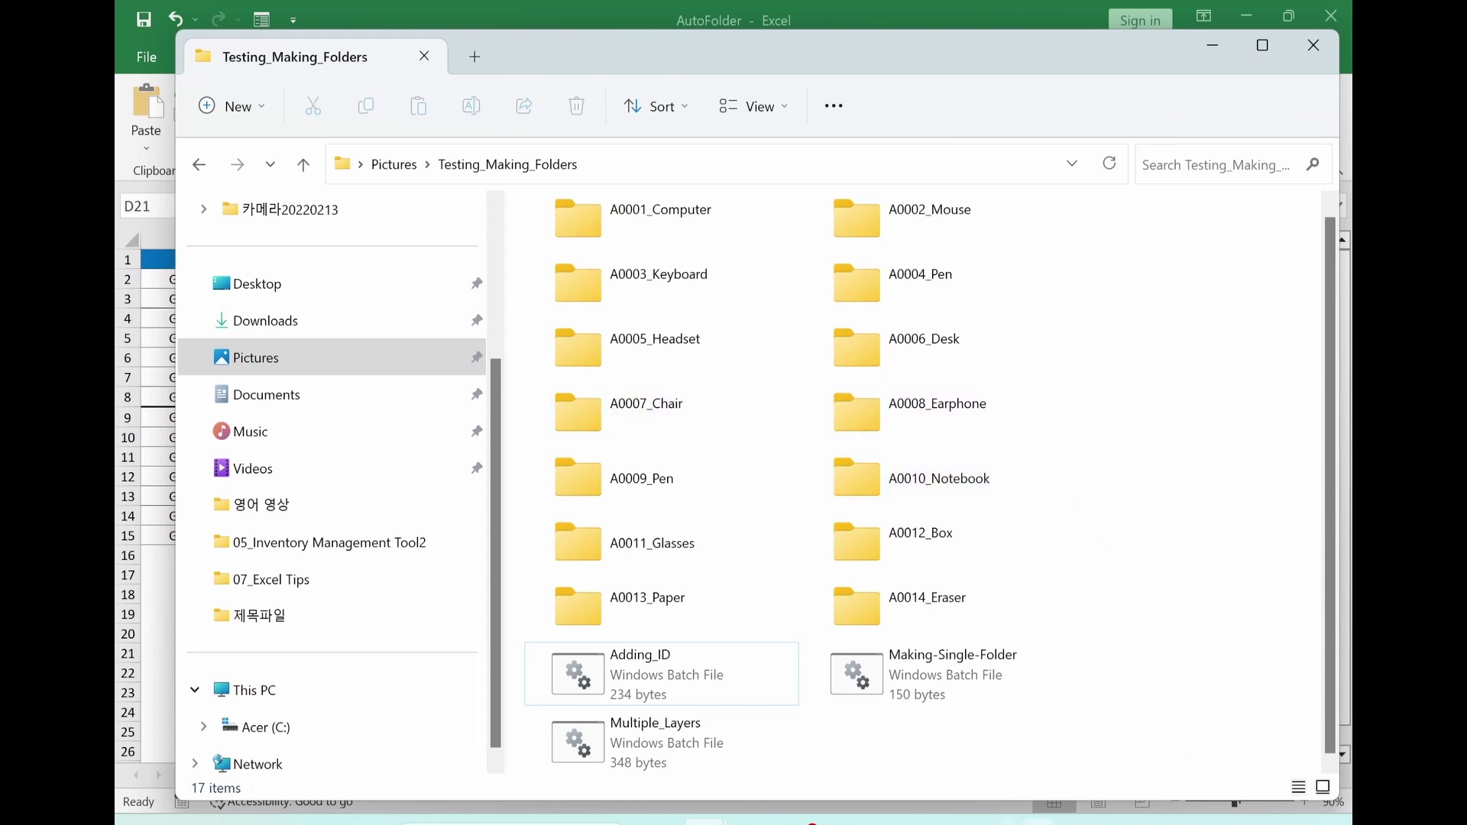
# - In a new Notepad tab, write dir /b /ad > Extracting_Folder_Names.csv
pyautogui.moveTo(947, 819)
pyautogui.click(948, 688)
pyautogui.click(434, 192)
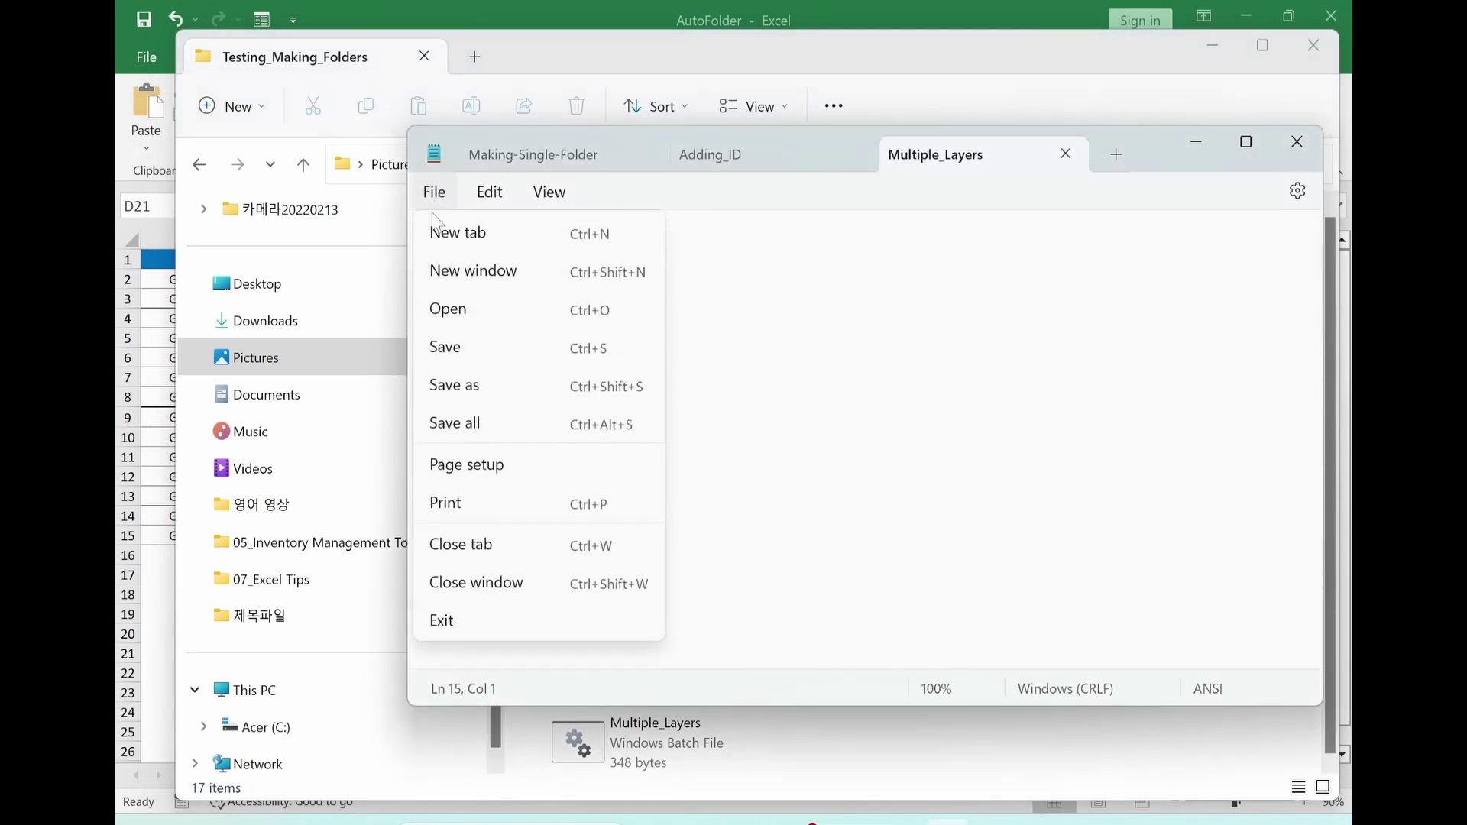
pyautogui.click(434, 242)
pyautogui.write('dir')
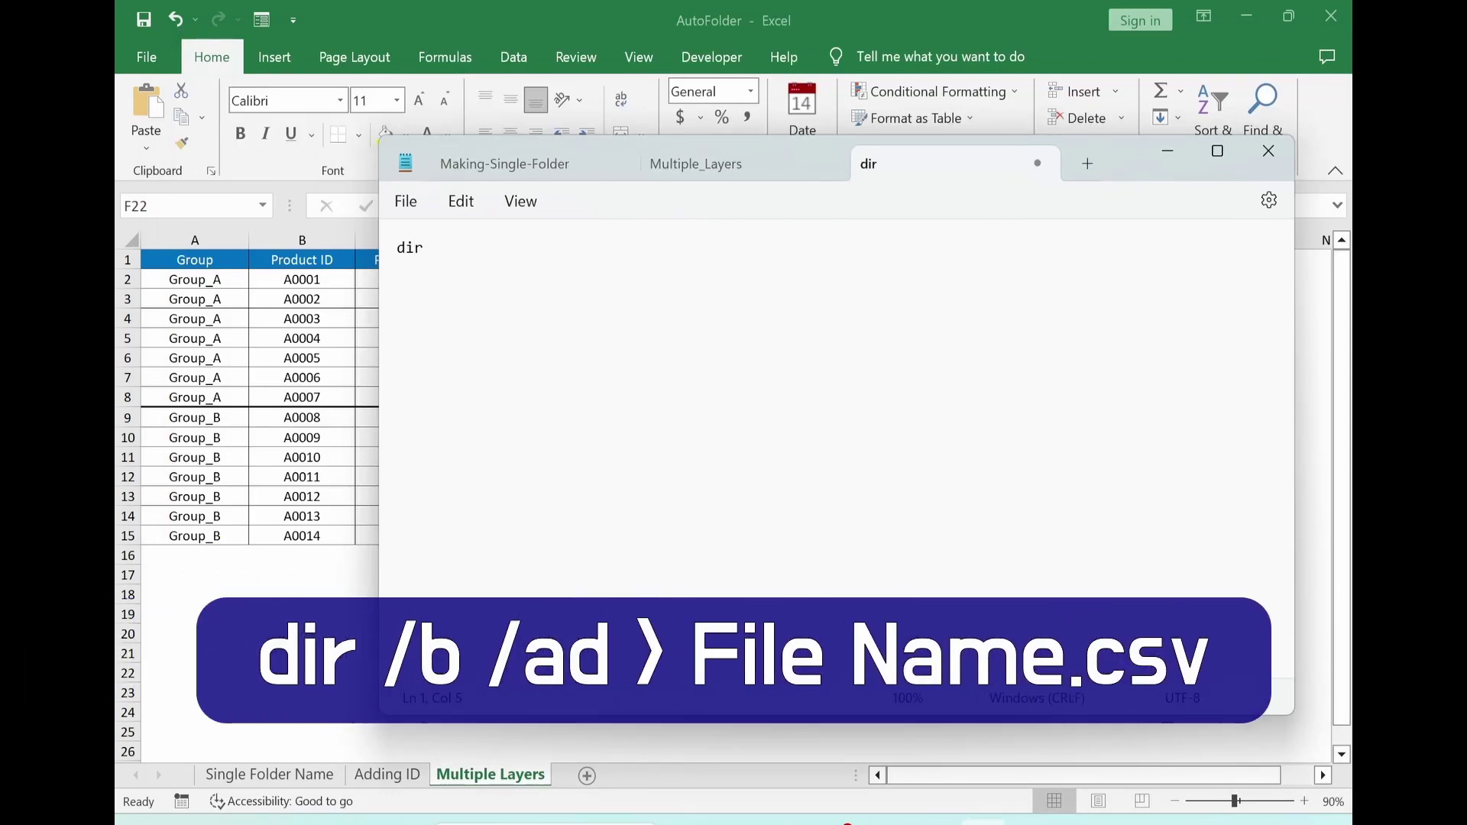
pyautogui.write(' /b /ad >')
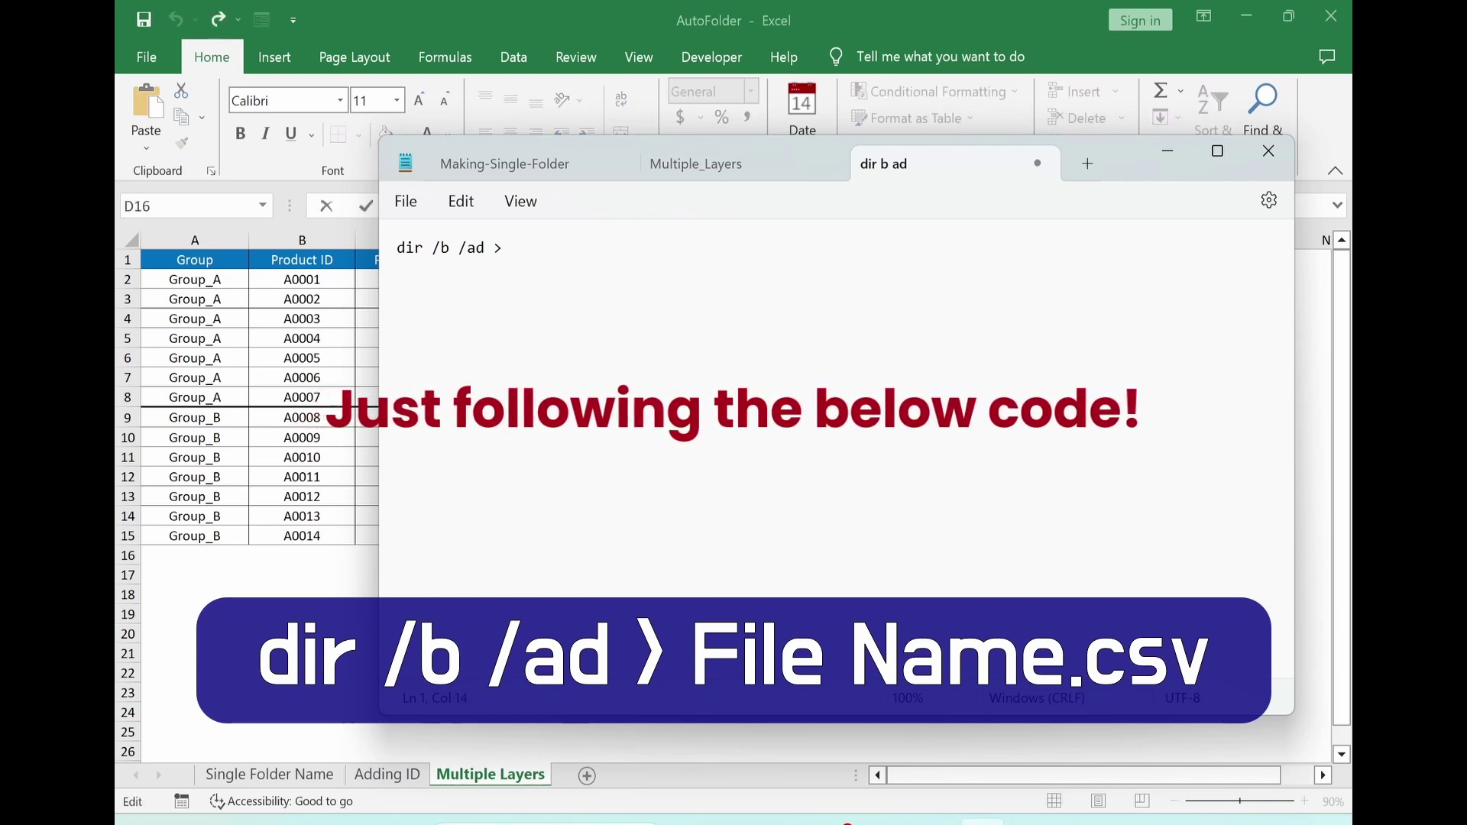
pyautogui.write('Extracting_Folder_Names')
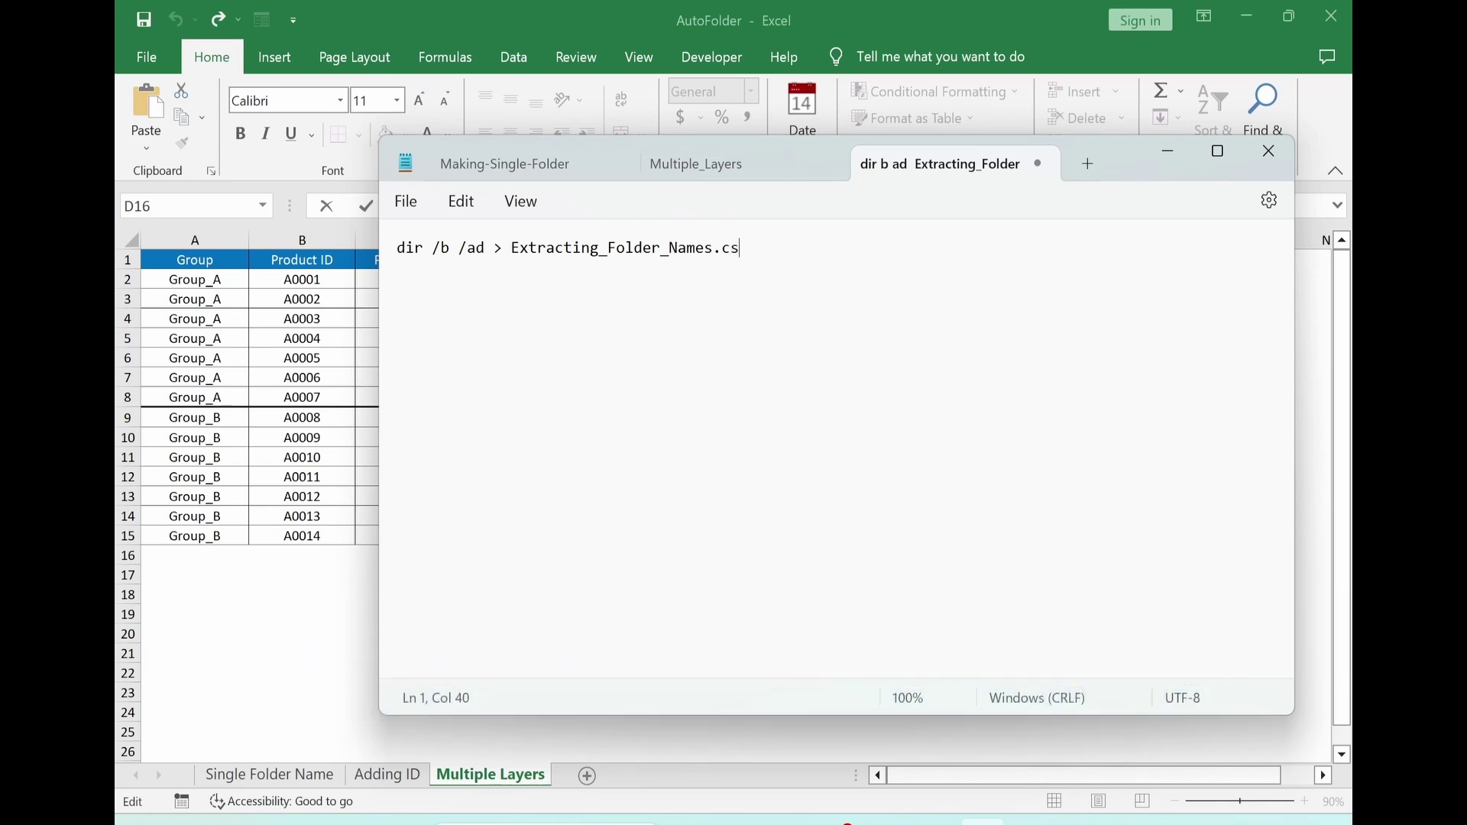
# - Save the dir /b /ad command as Extracting_Folder_Names.bat with ANSI encoding in Testing_Making_Folders
pyautogui.click(401, 206)
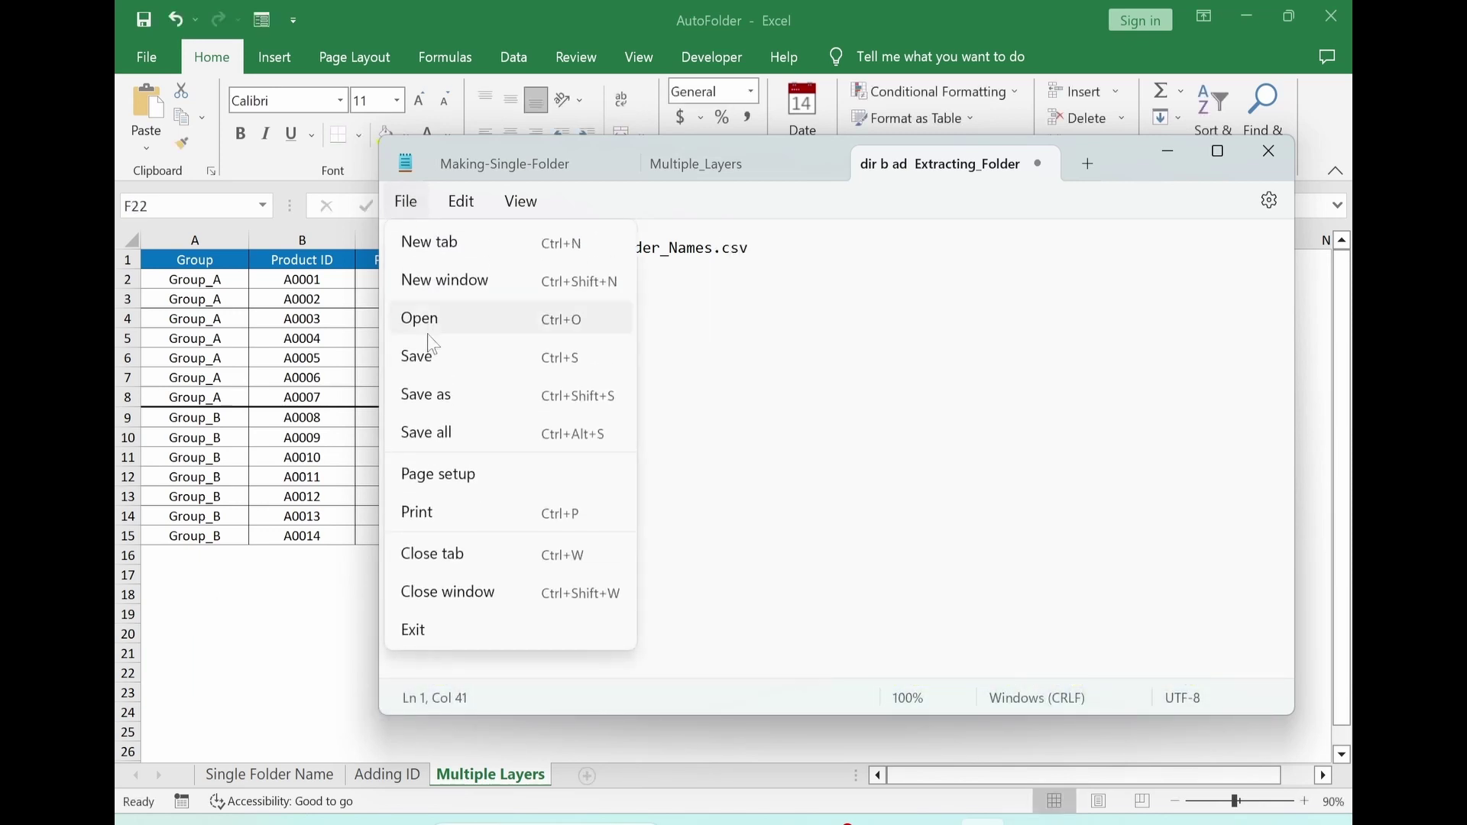
pyautogui.click(428, 356)
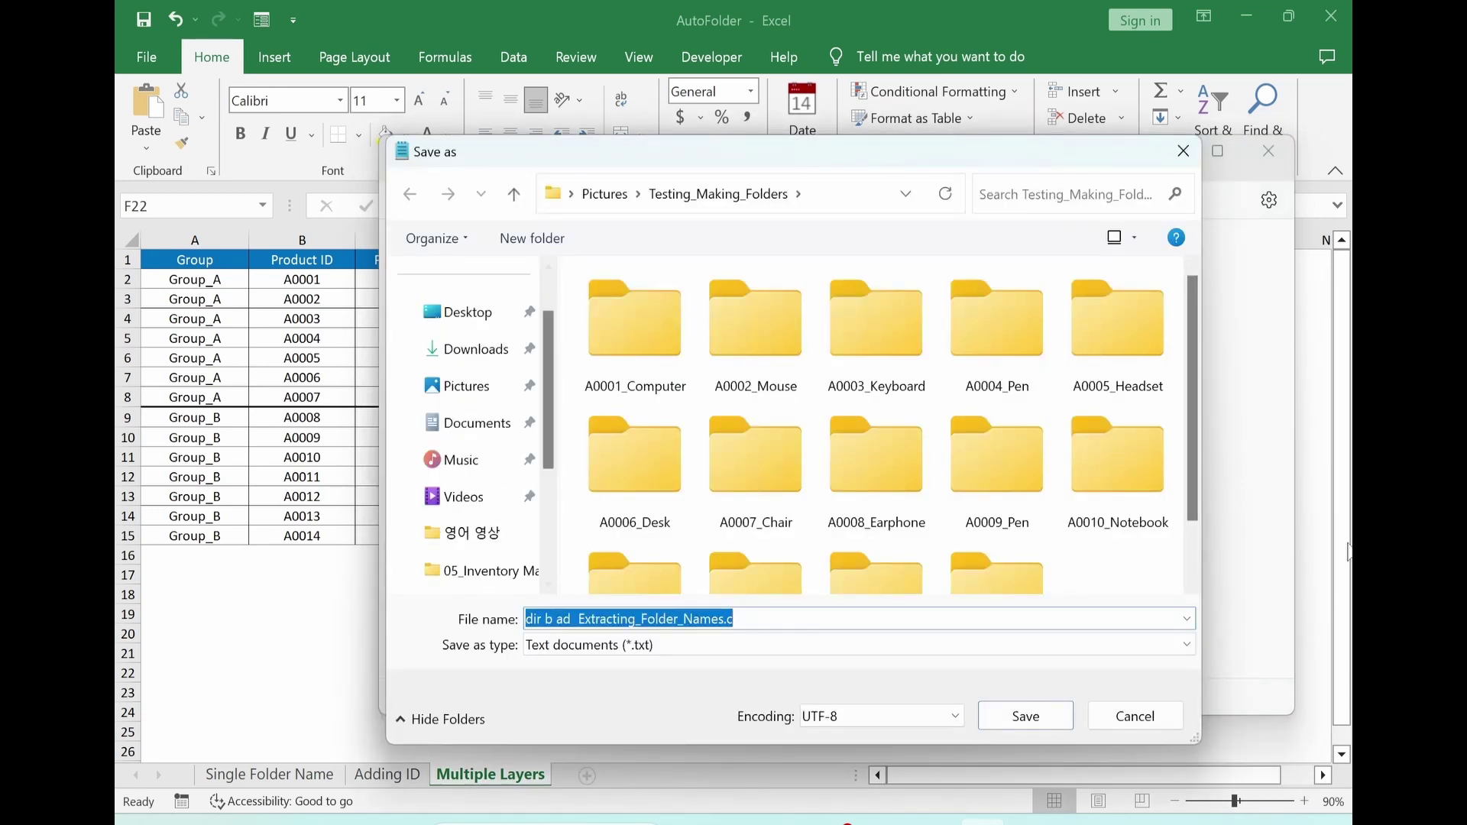
pyautogui.click(575, 619)
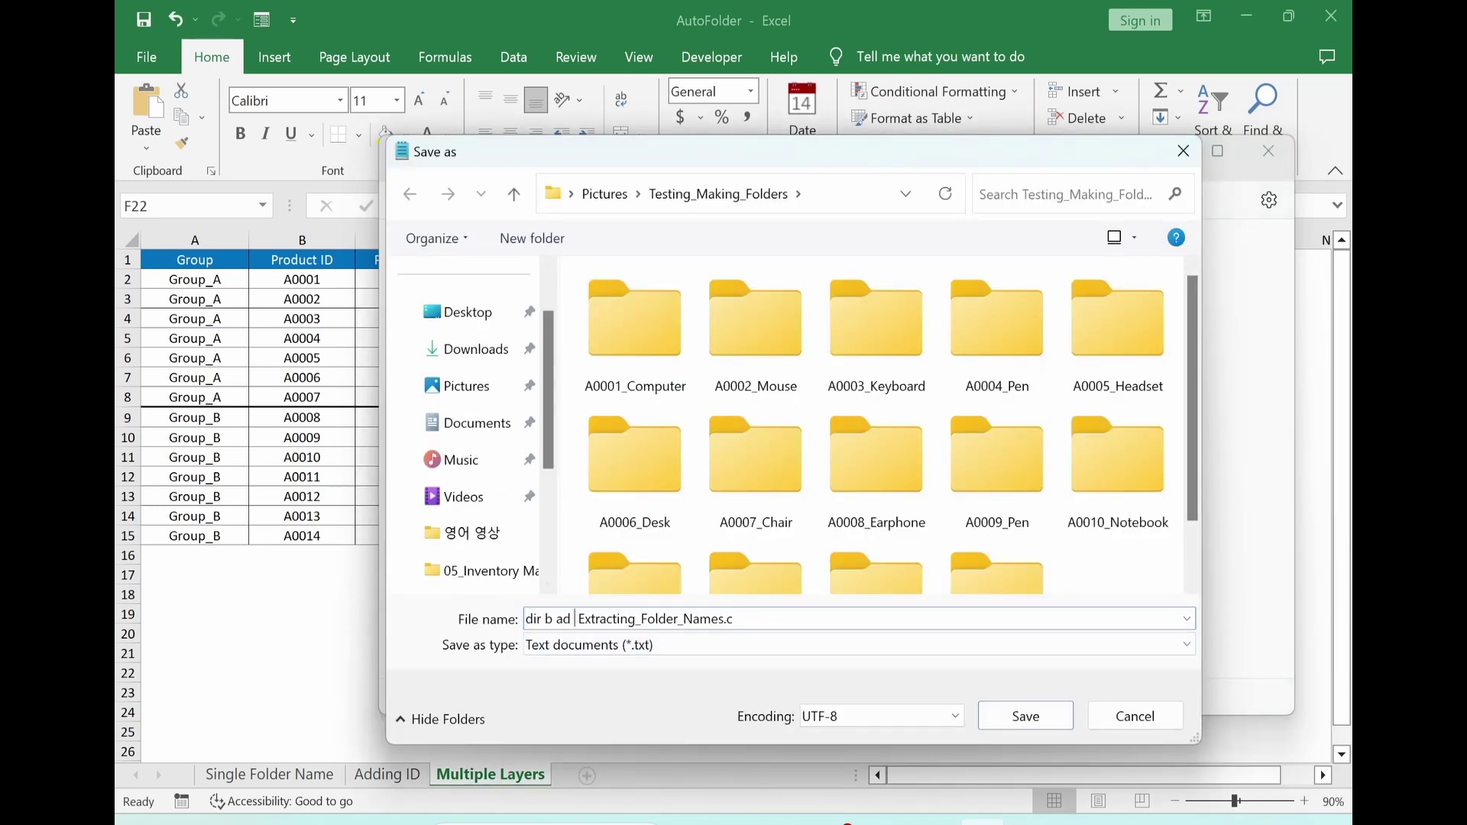
pyautogui.moveTo(576, 618); pyautogui.dragTo(525, 619)
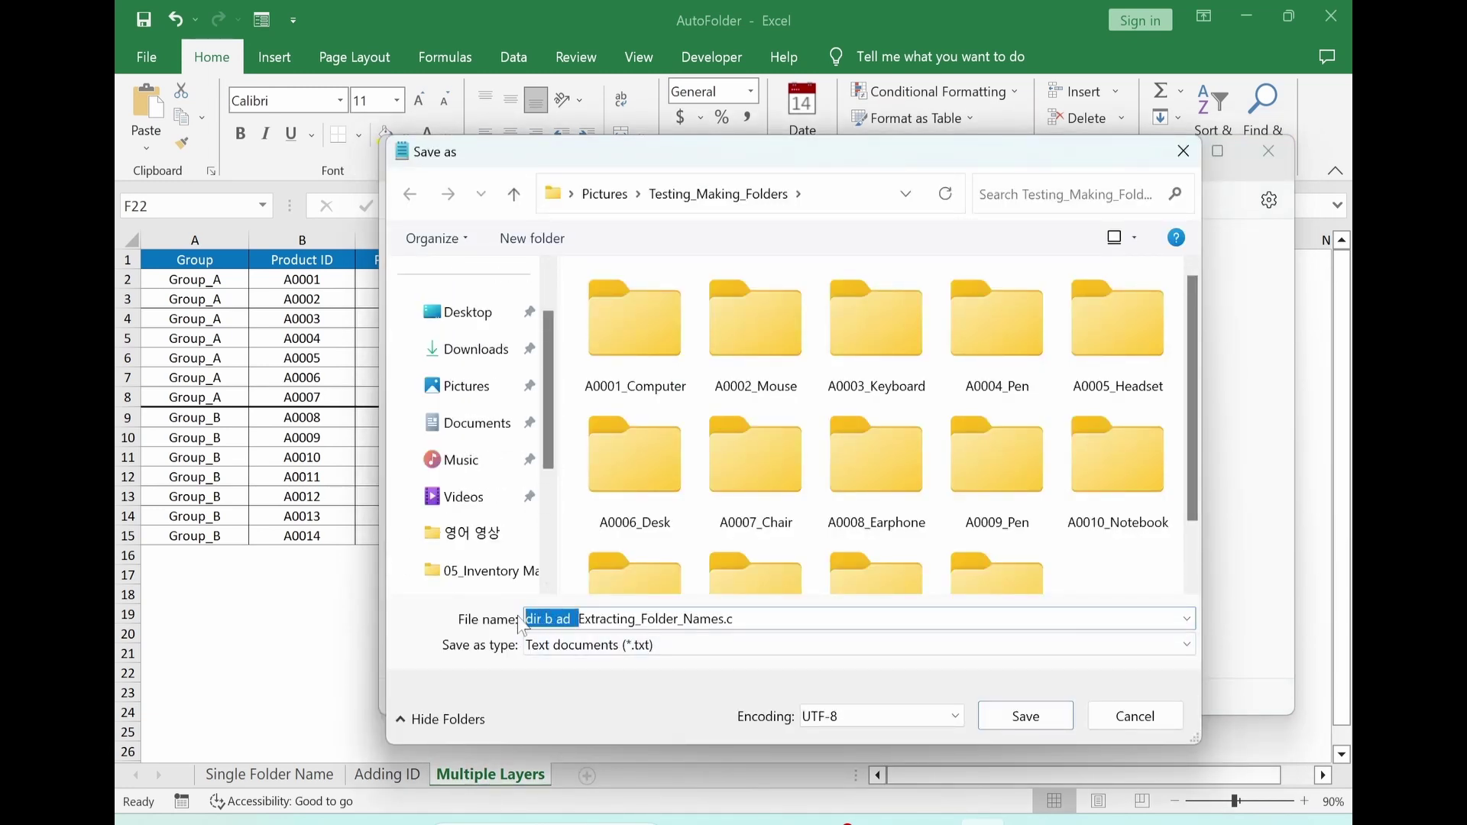
pyautogui.press('BackSpace')
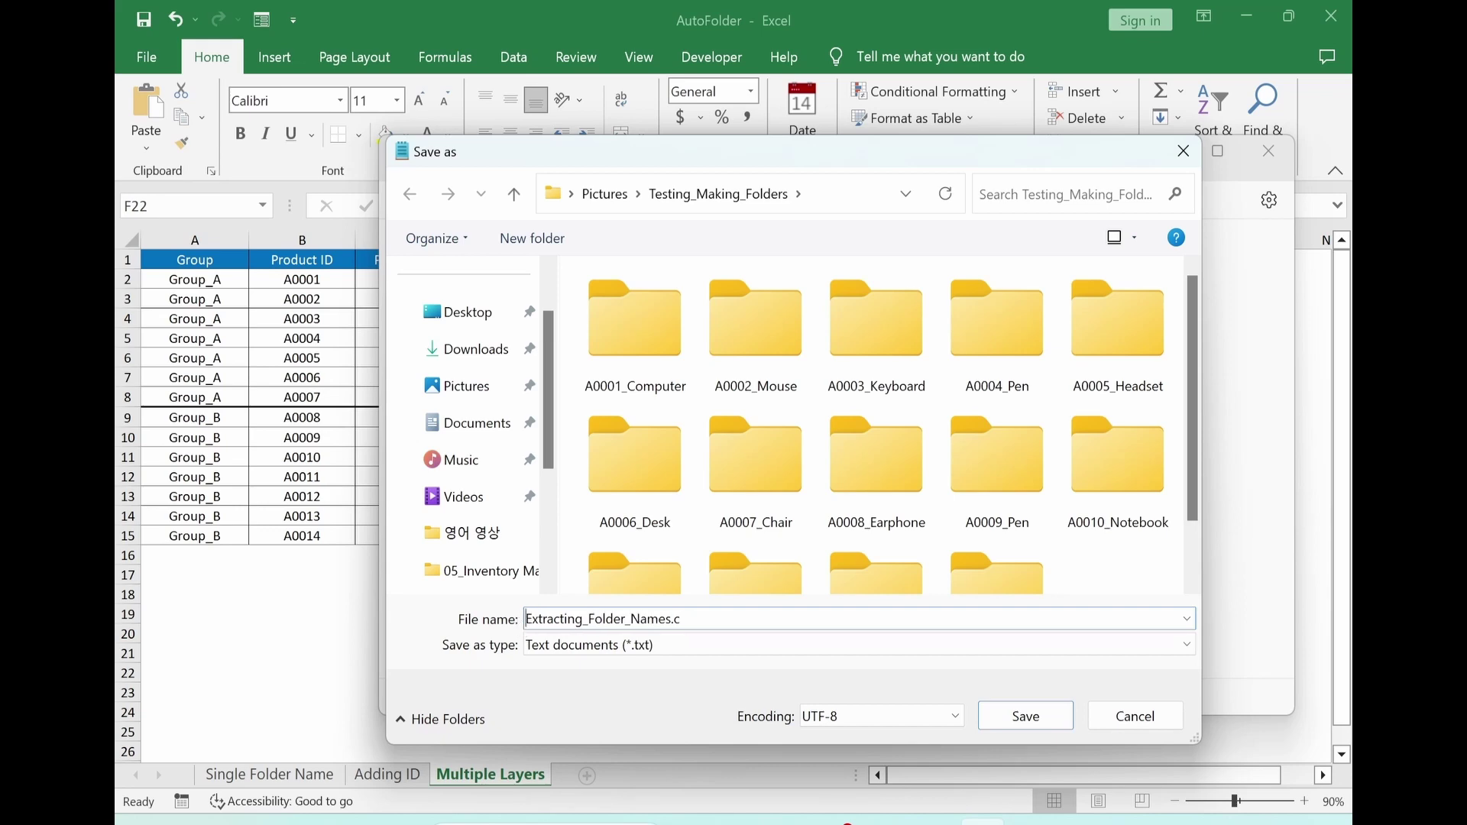
pyautogui.write('at')
pyautogui.click(936, 716)
pyautogui.click(937, 735)
pyautogui.click(1007, 725)
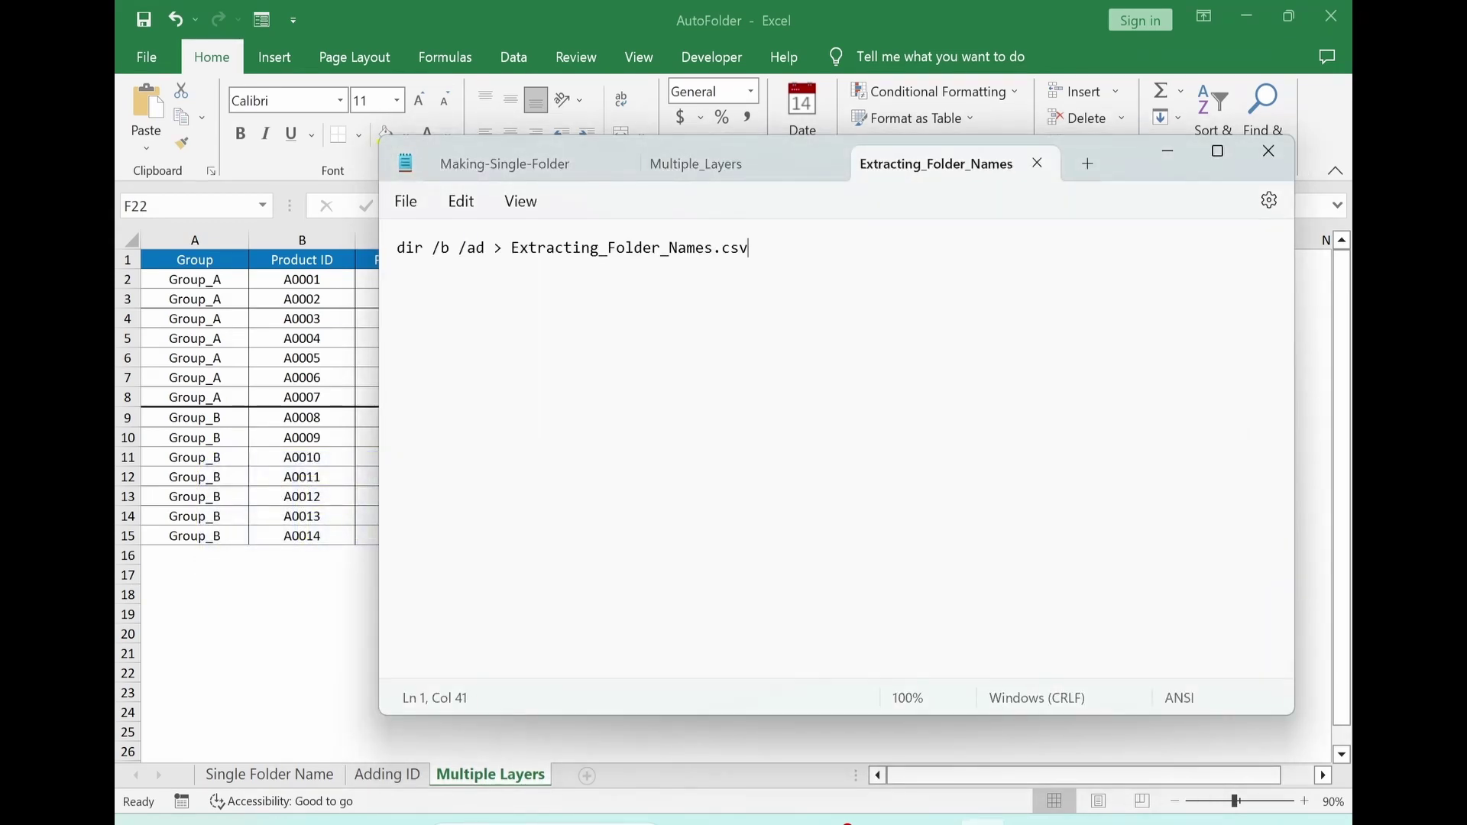
# - Run Extracting_Folder_Names.bat in Testing_Making_Folders and open the resulting Extracting_Folder_Names.csv in Excel
pyautogui.hotkey('alt', 'Tab')
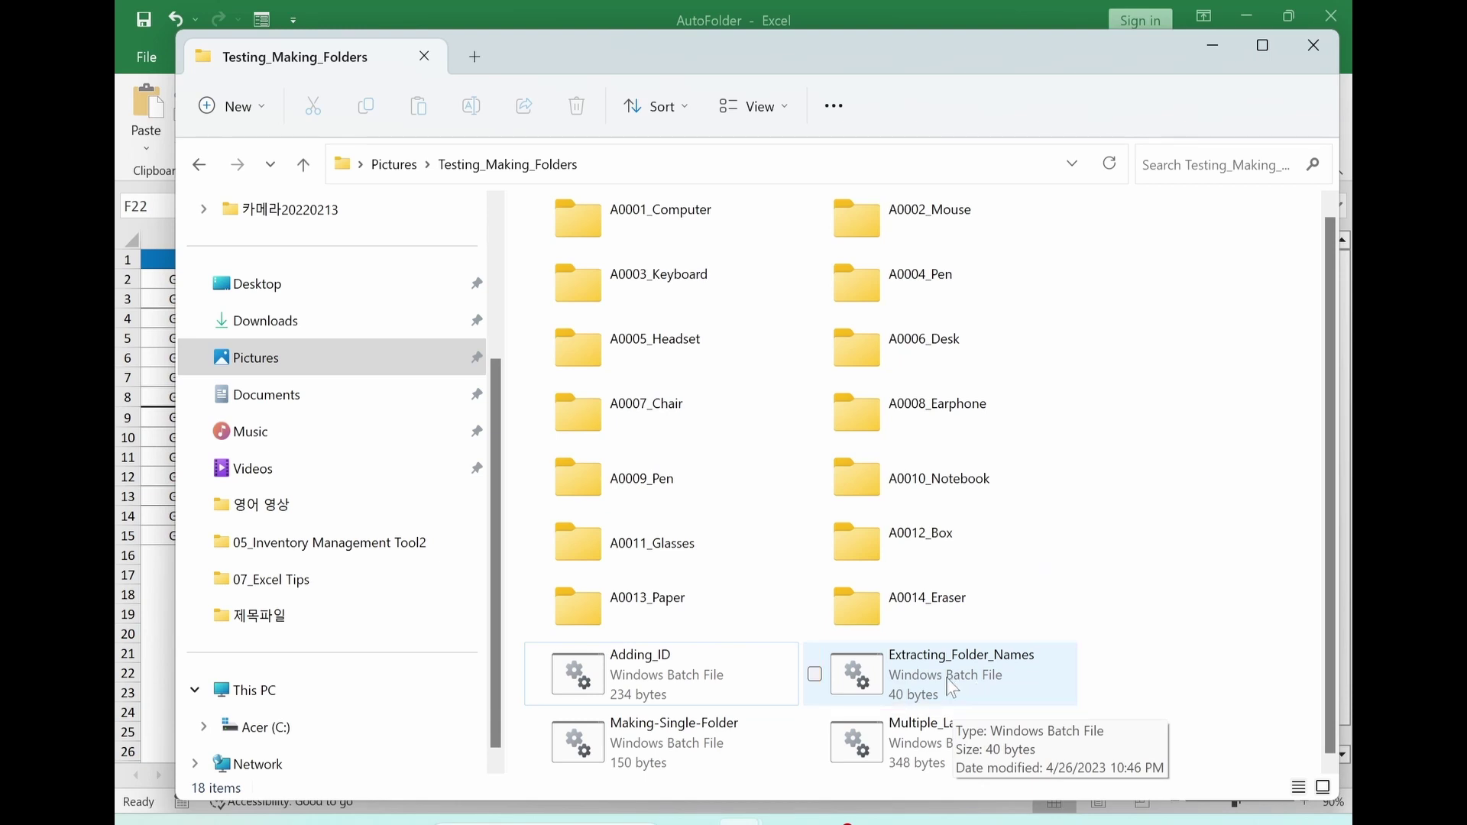
pyautogui.doubleClick(974, 686)
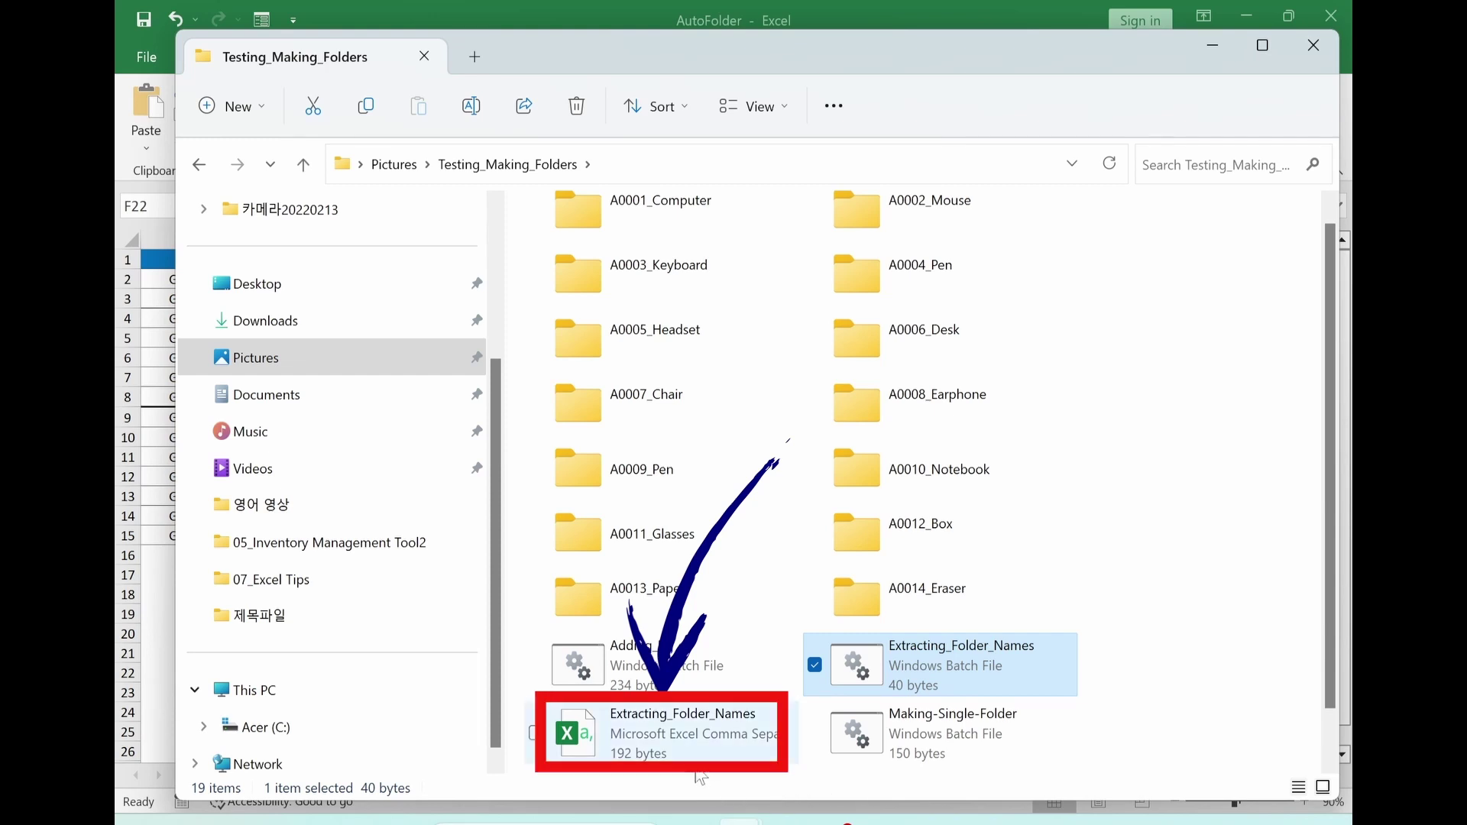
pyautogui.doubleClick(677, 742)
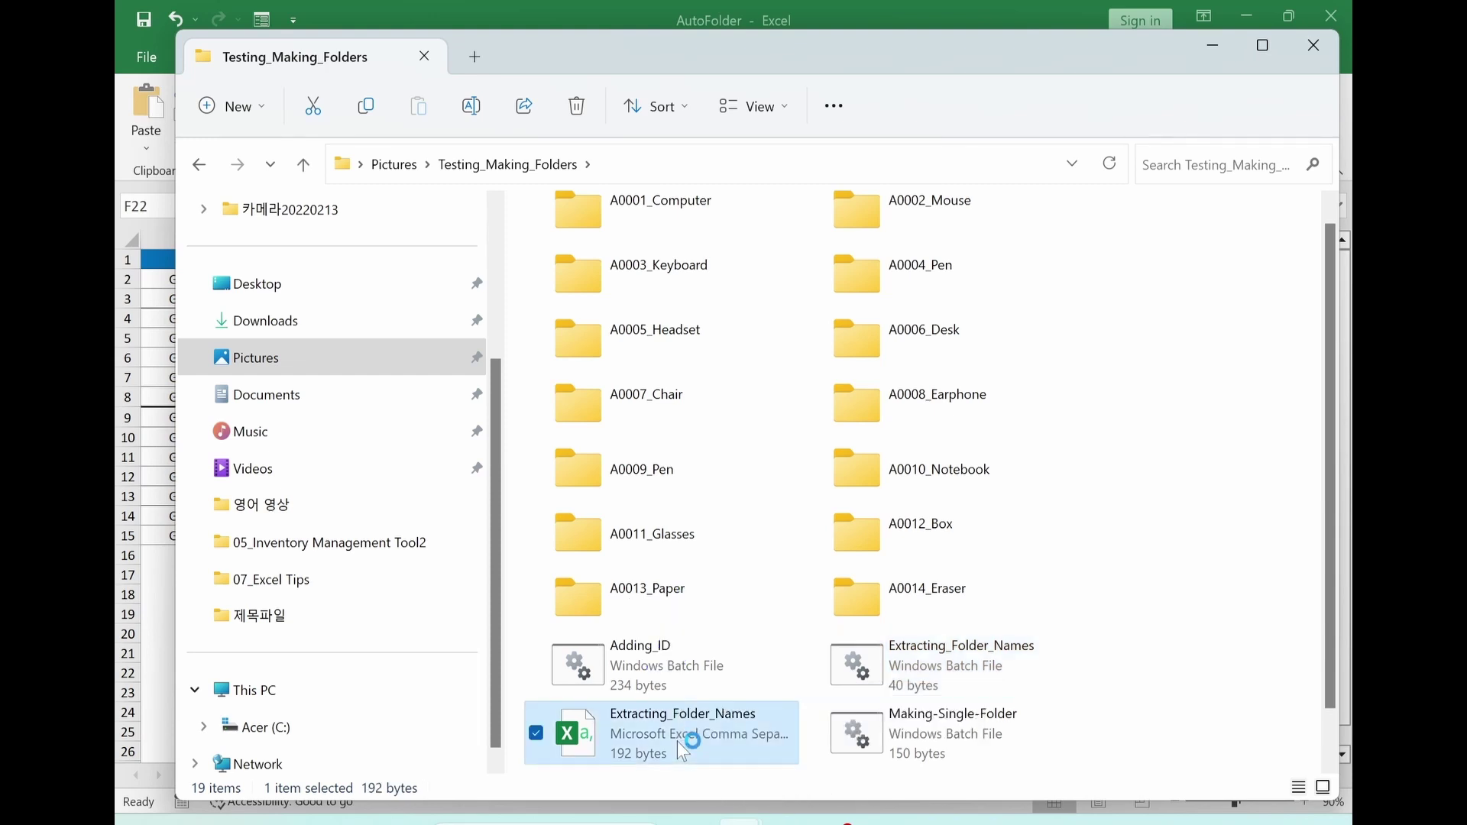